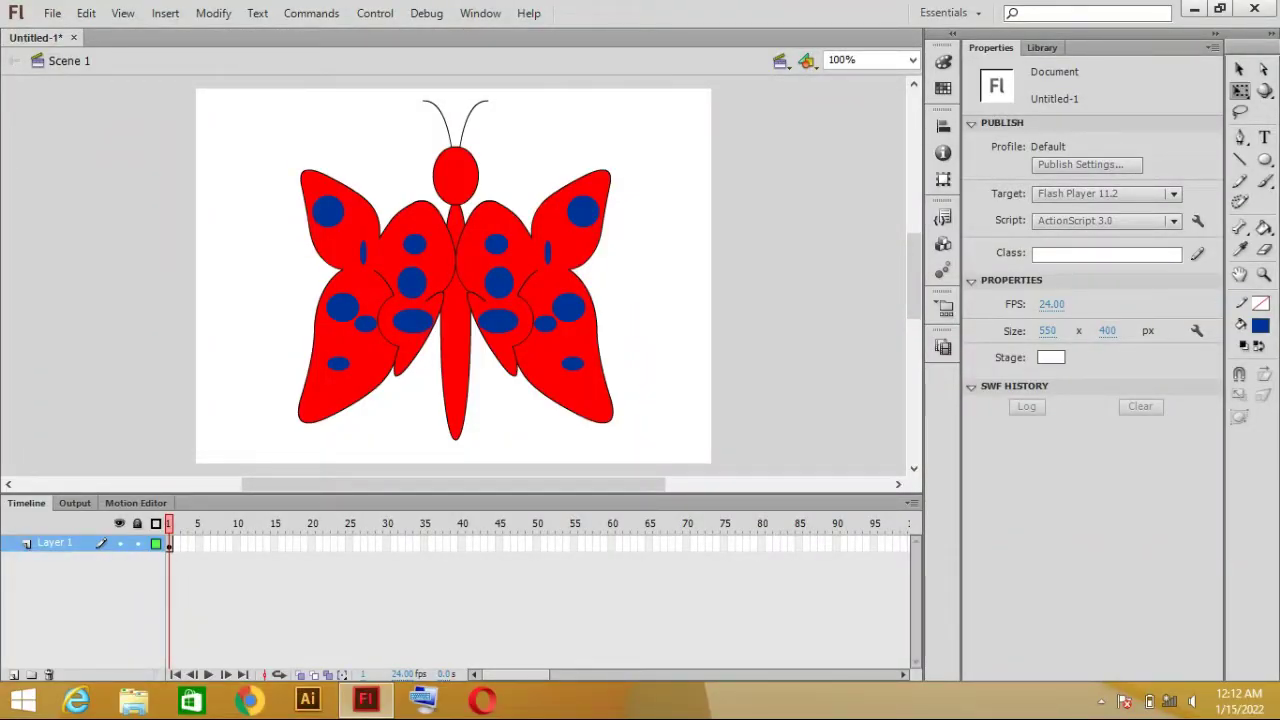
Insert a keyframe at frame 5 and narrow the butterfly's wing group symmetrically to about 302 px wide.
left_click(516, 334)
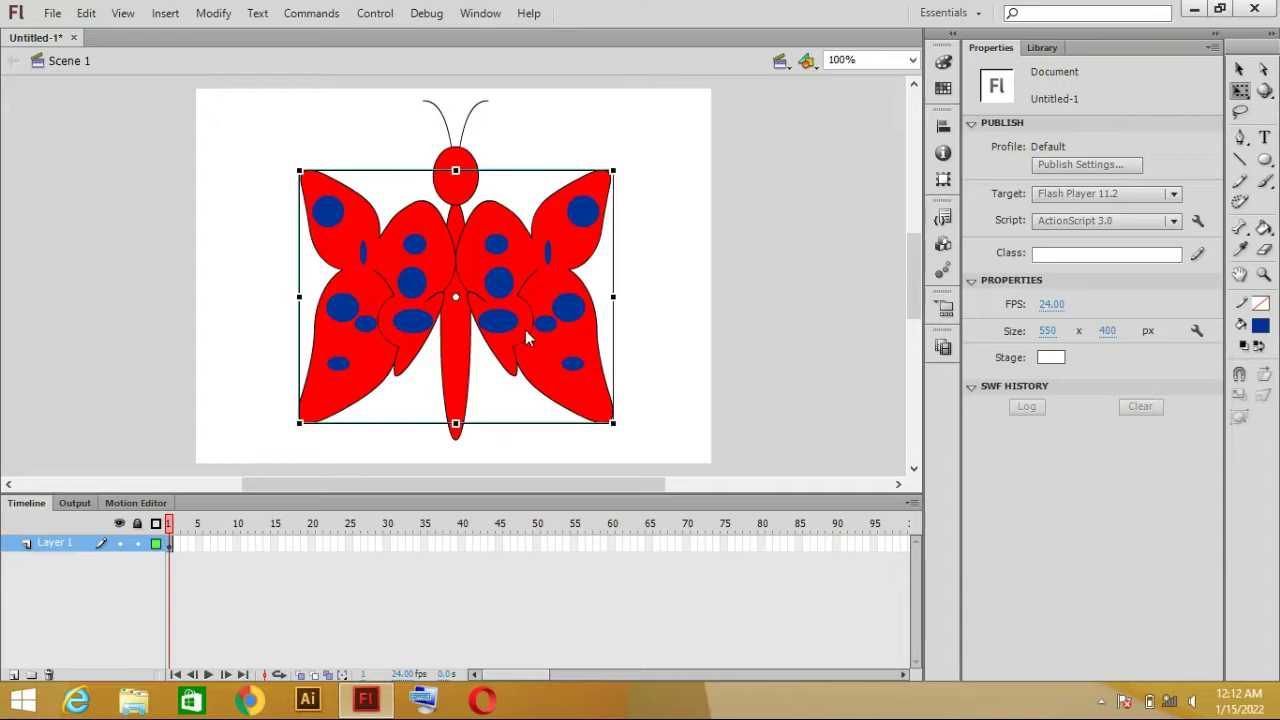
left_click(644, 328)
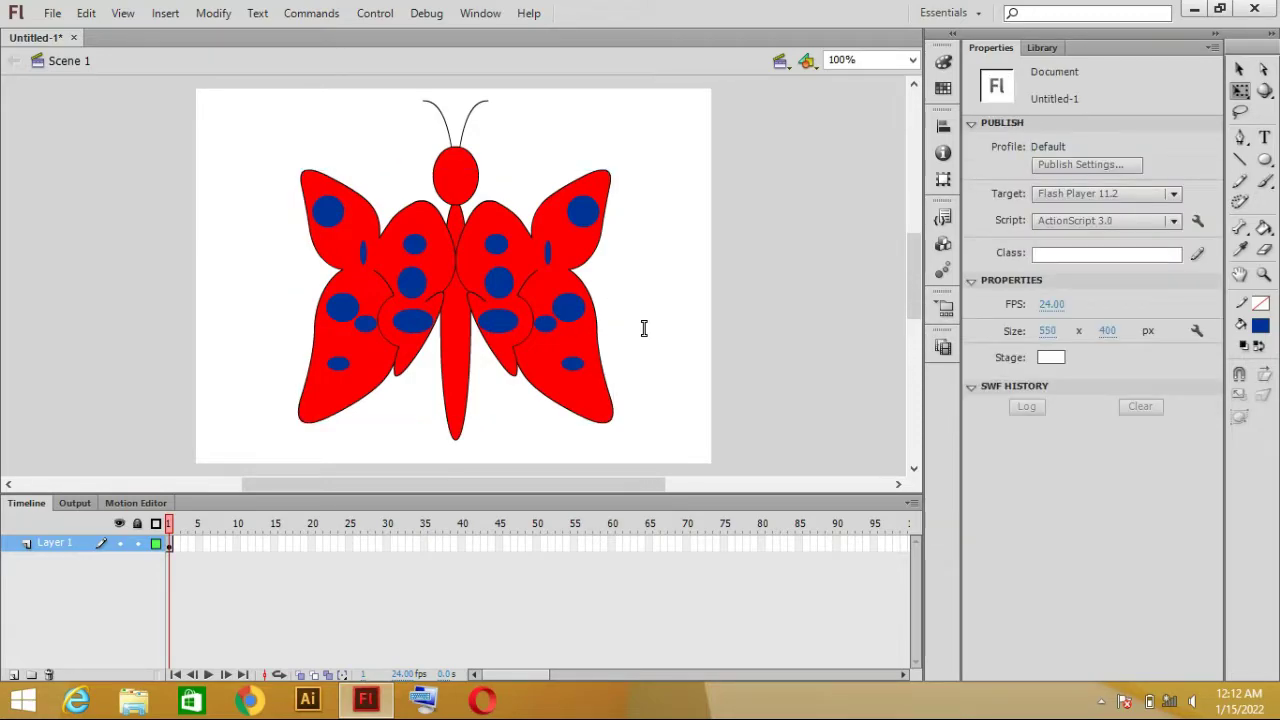
left_click(197, 546)
right_click(197, 545)
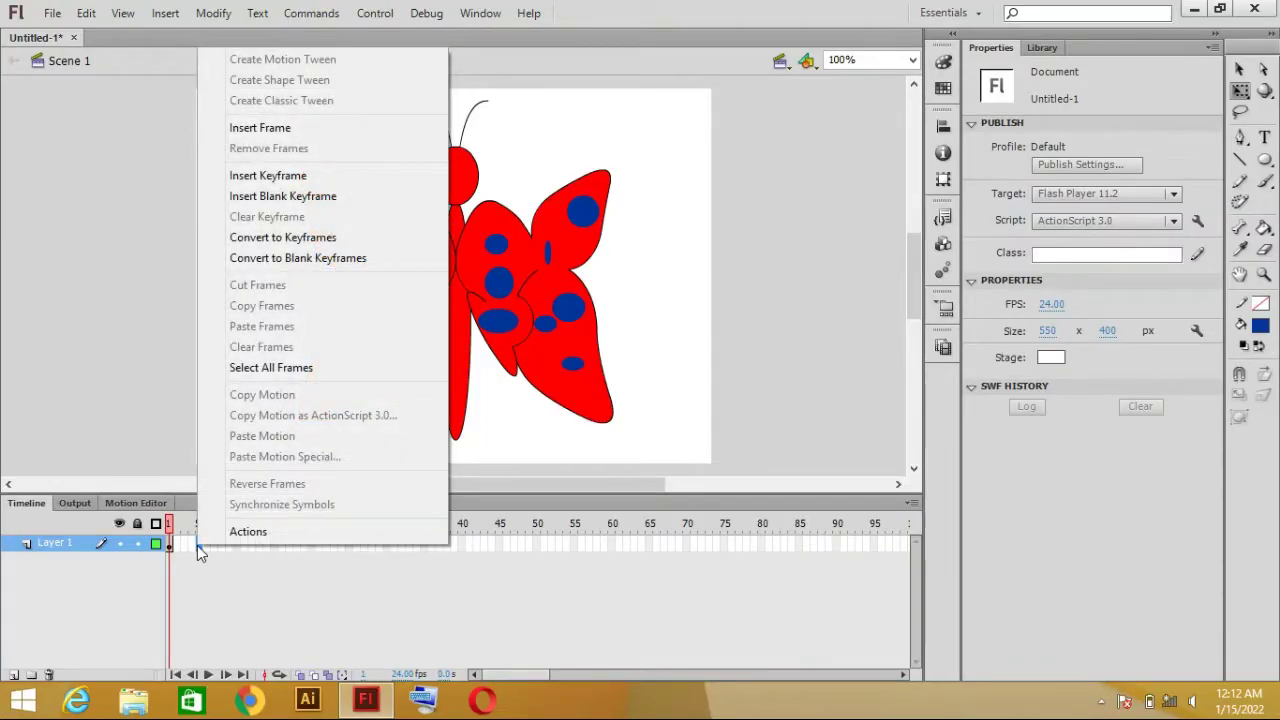
left_click(340, 176)
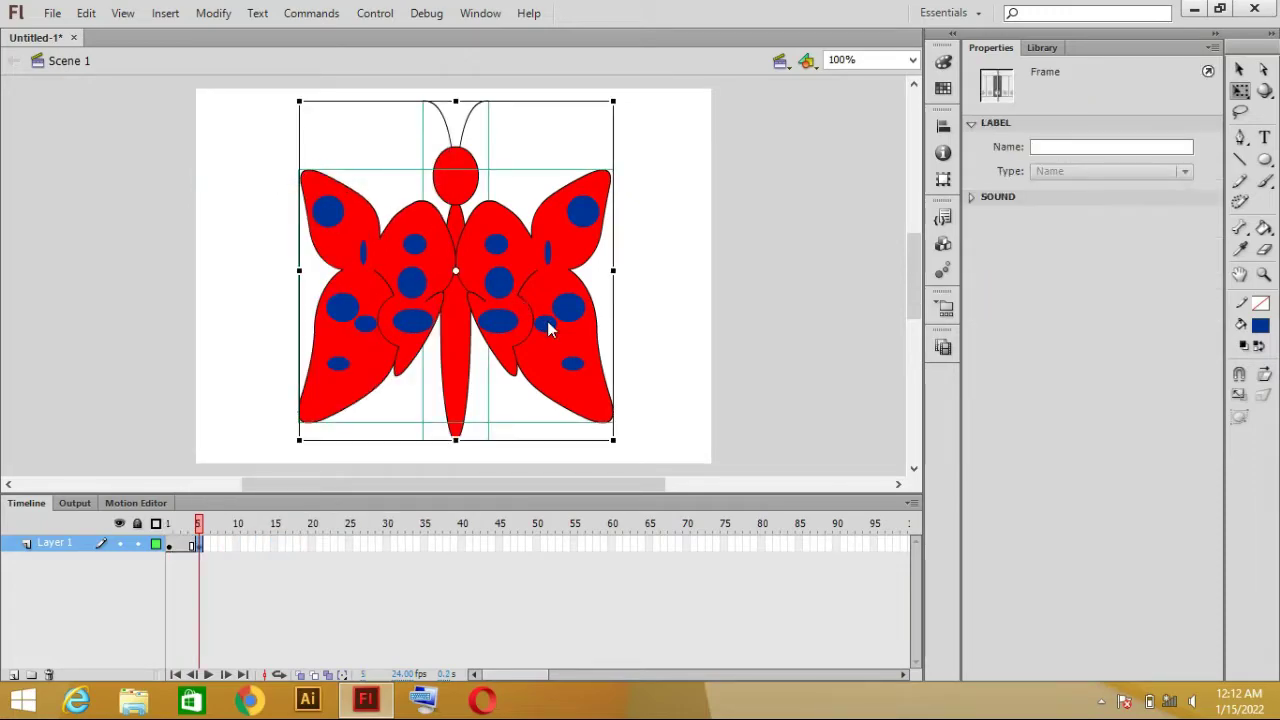
left_click(700, 306)
left_click(604, 317)
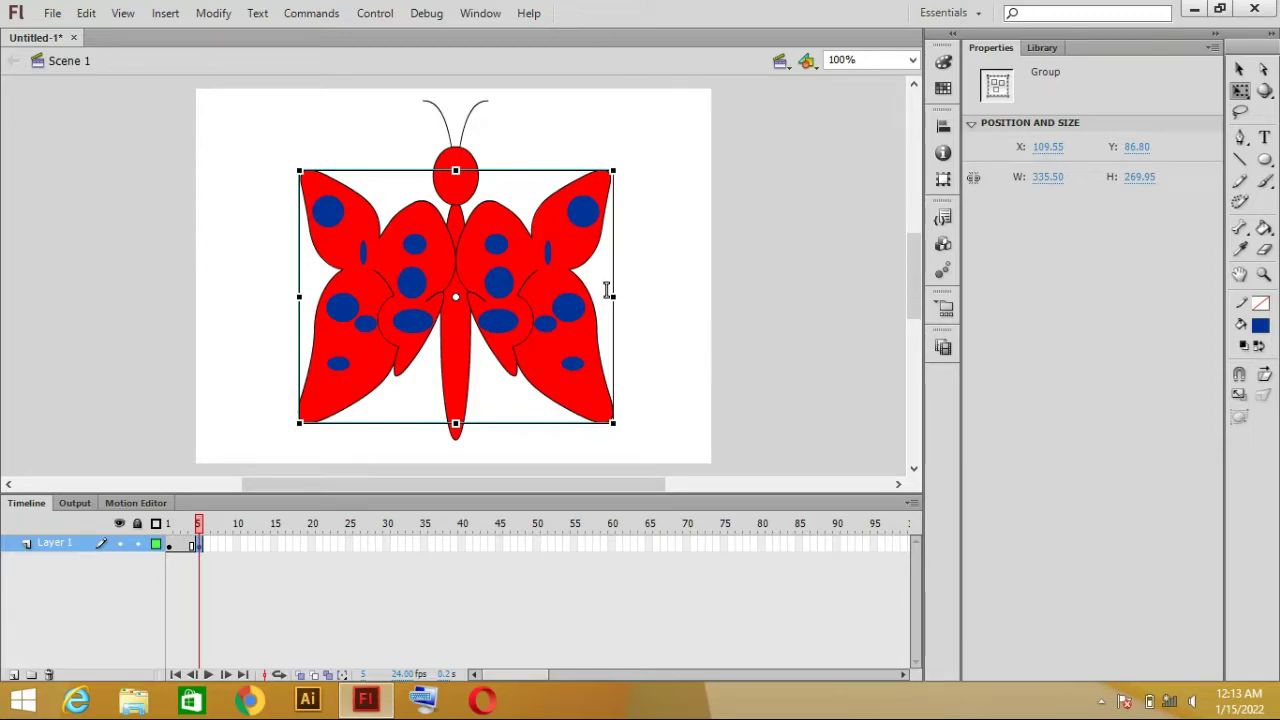
left_click_drag(607, 290, 591, 292)
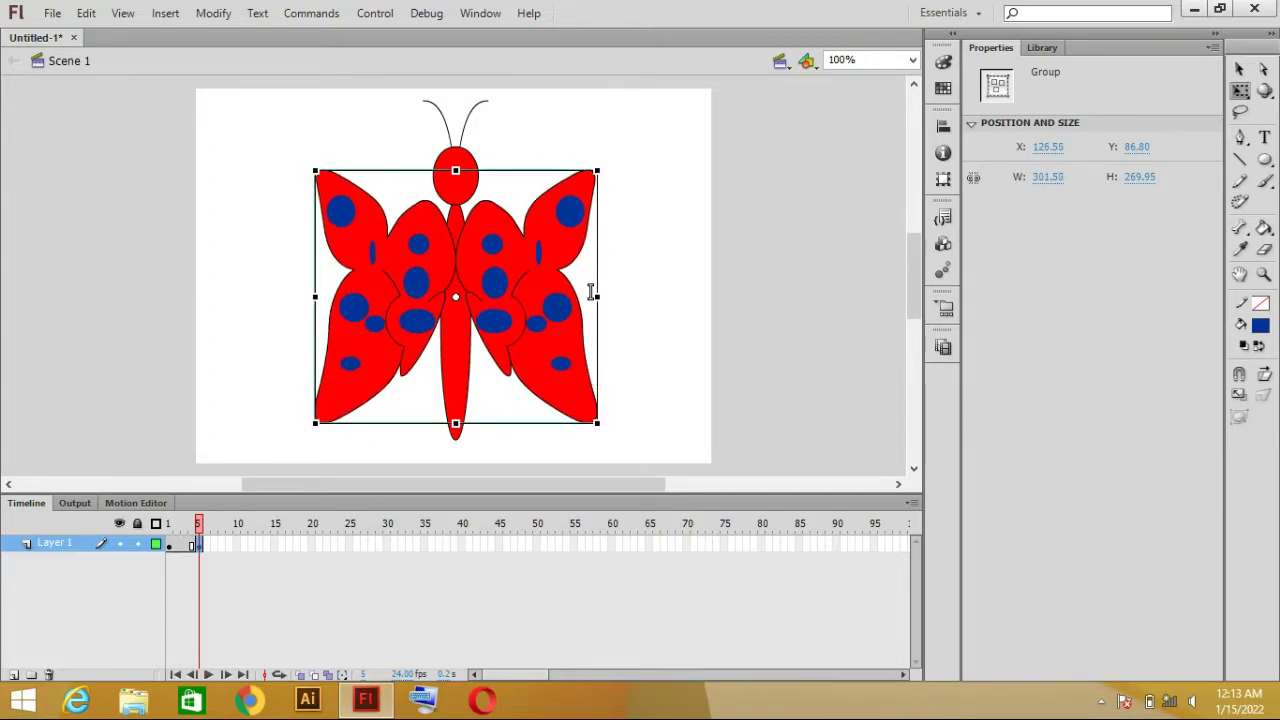
Insert a keyframe at frame 10 and narrow the wing group symmetrically to about 245 px wide.
left_click(241, 548)
right_click(242, 550)
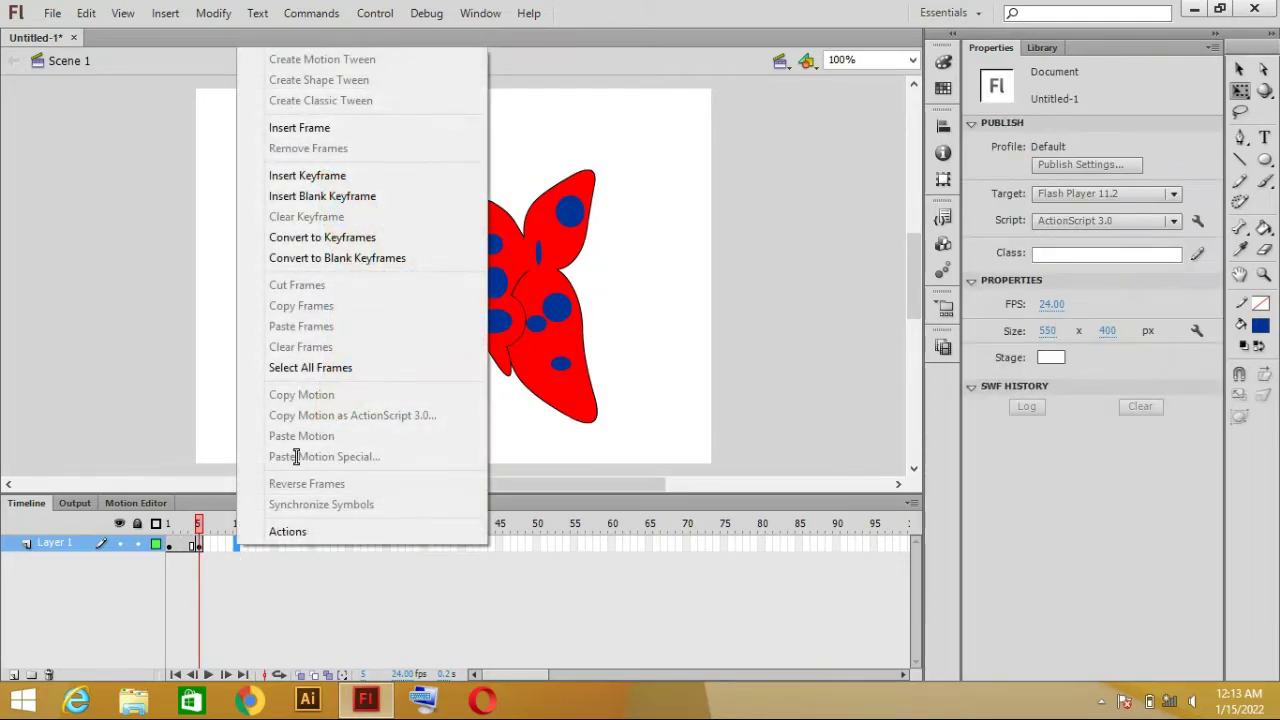
left_click(343, 176)
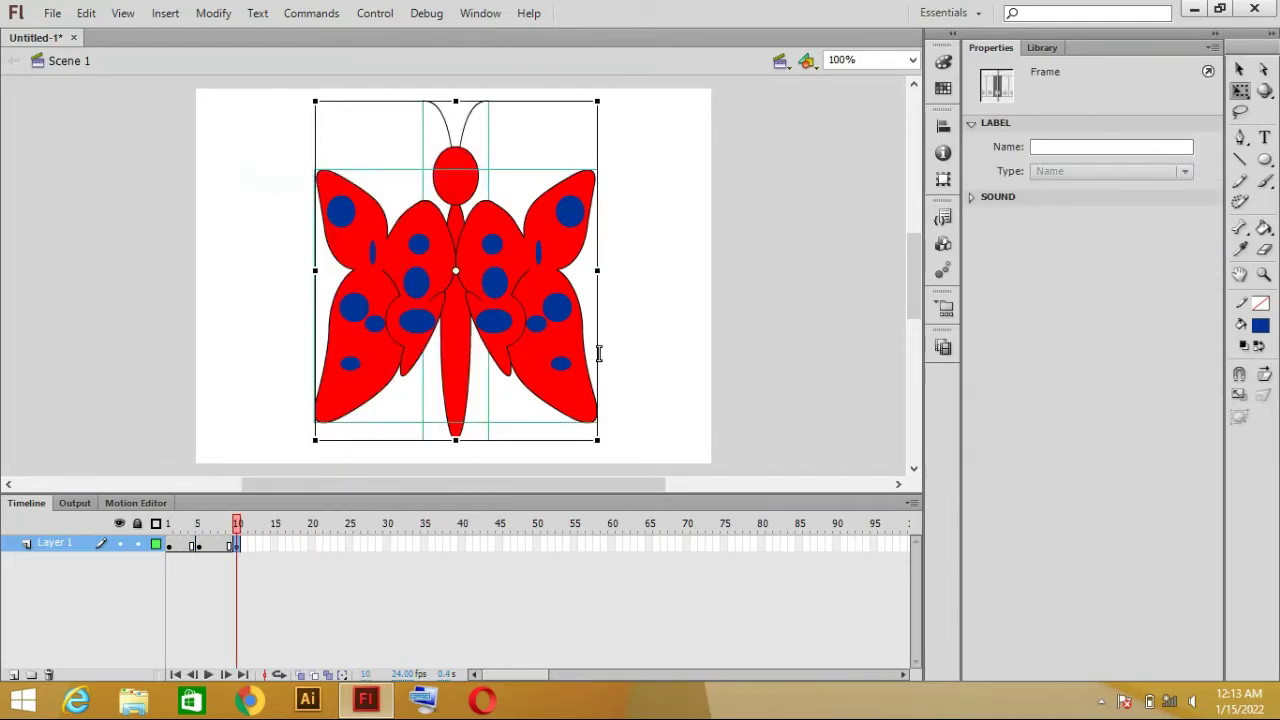
left_click(748, 266)
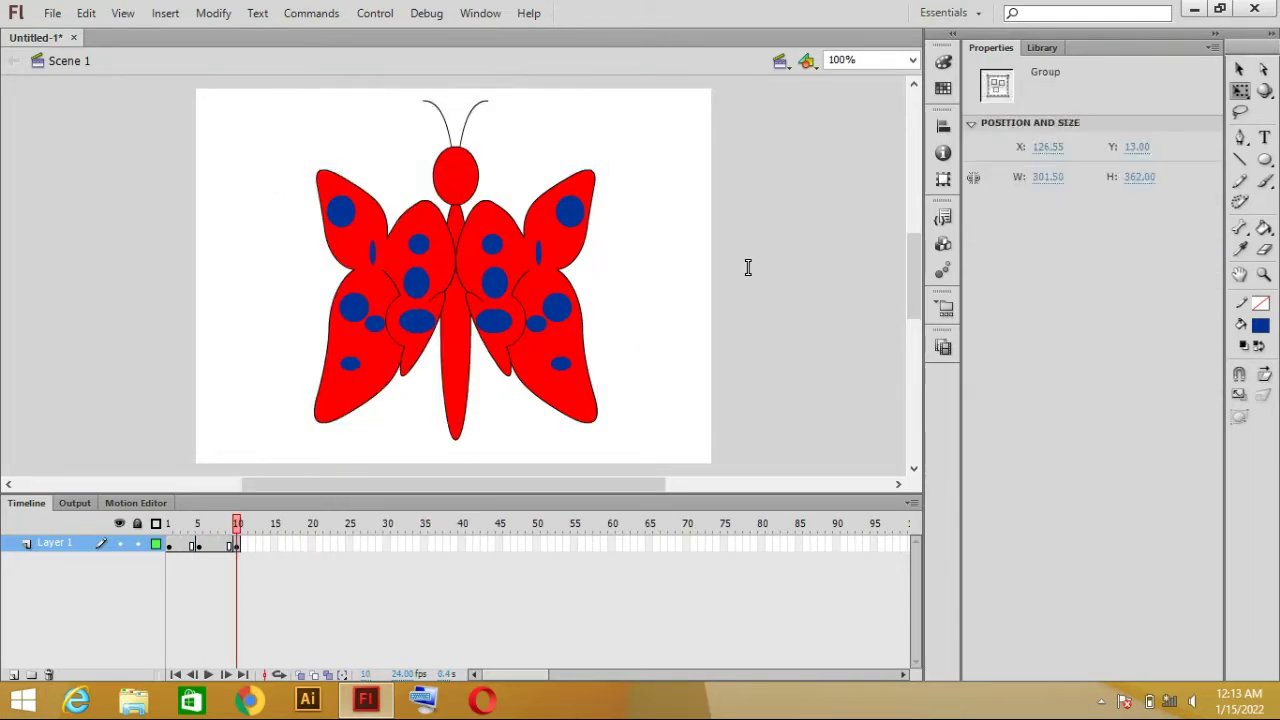
left_click(567, 306)
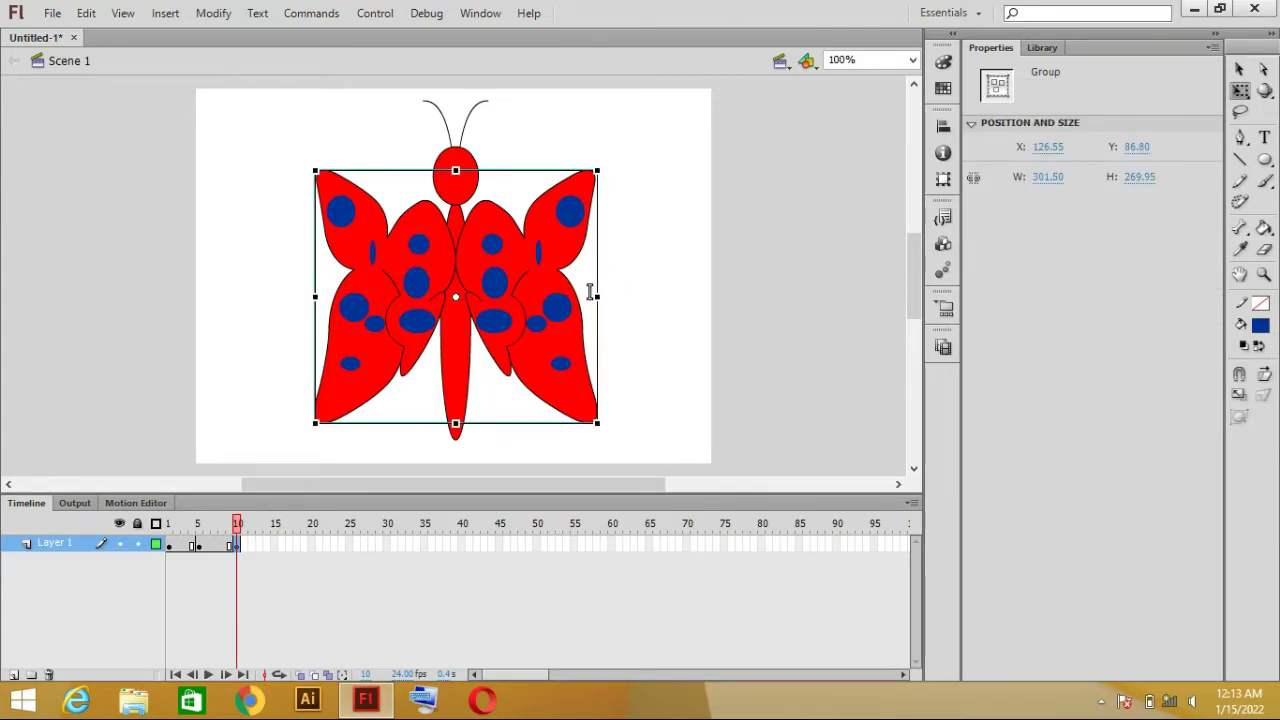
left_click_drag(590, 291, 564, 288)
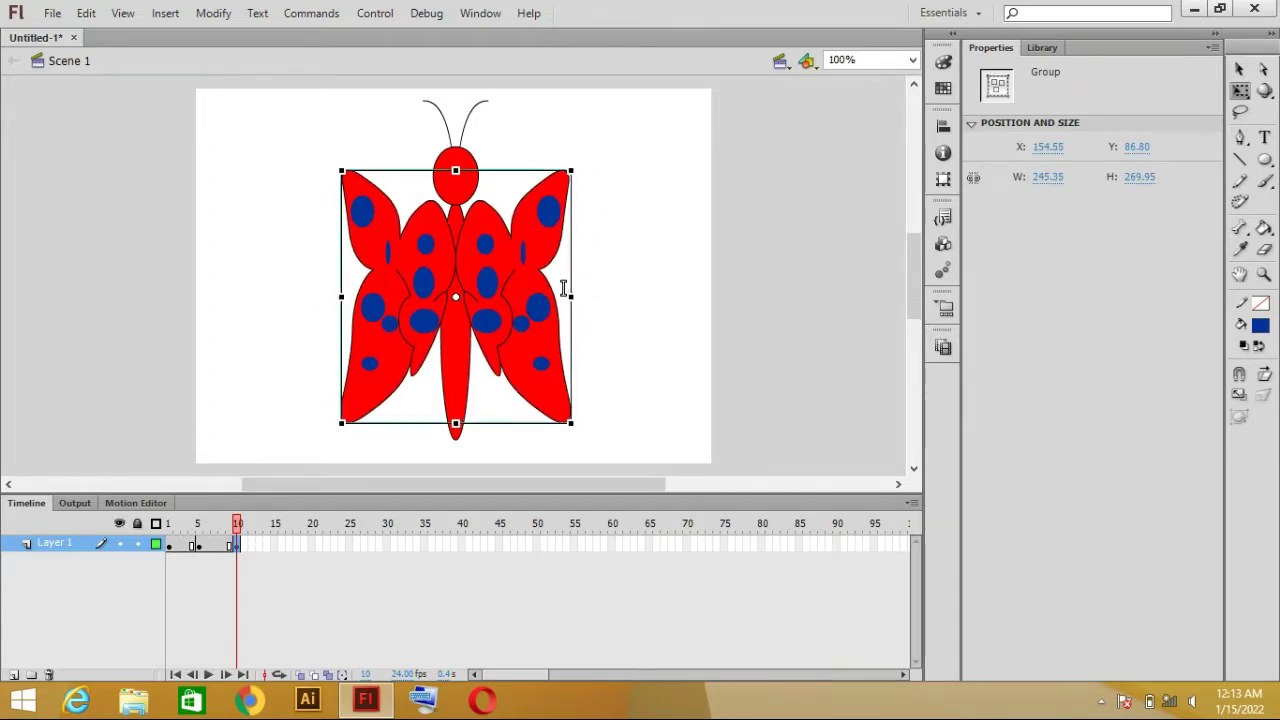
Insert a keyframe at frame 15 and narrow the wing group symmetrically to about 183 px wide.
left_click(277, 548)
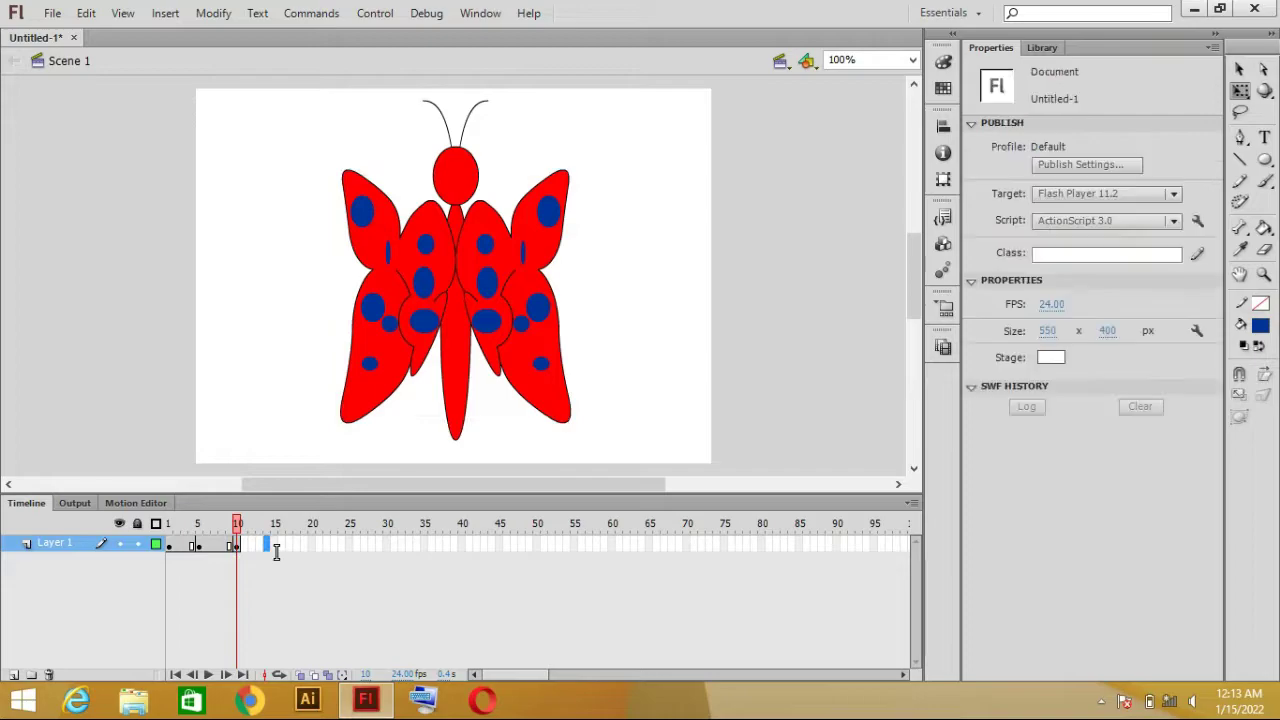
right_click(276, 549)
left_click(280, 548)
right_click(282, 555)
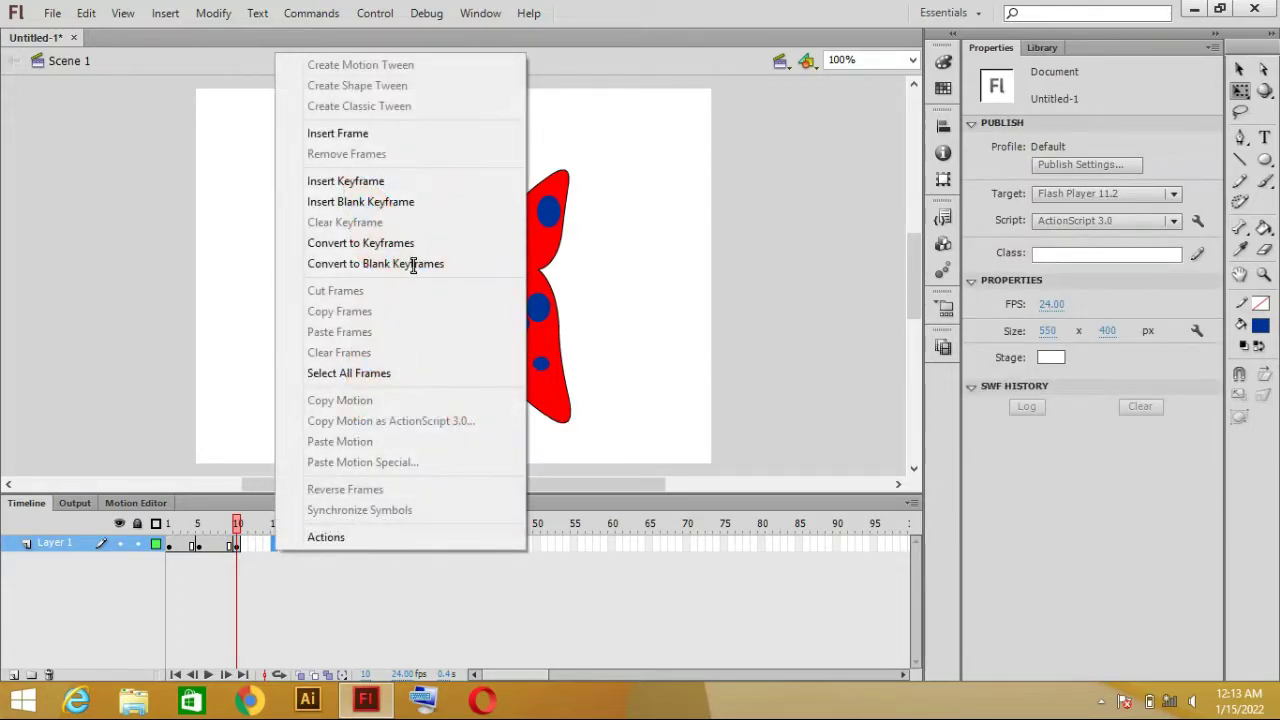
left_click(345, 181)
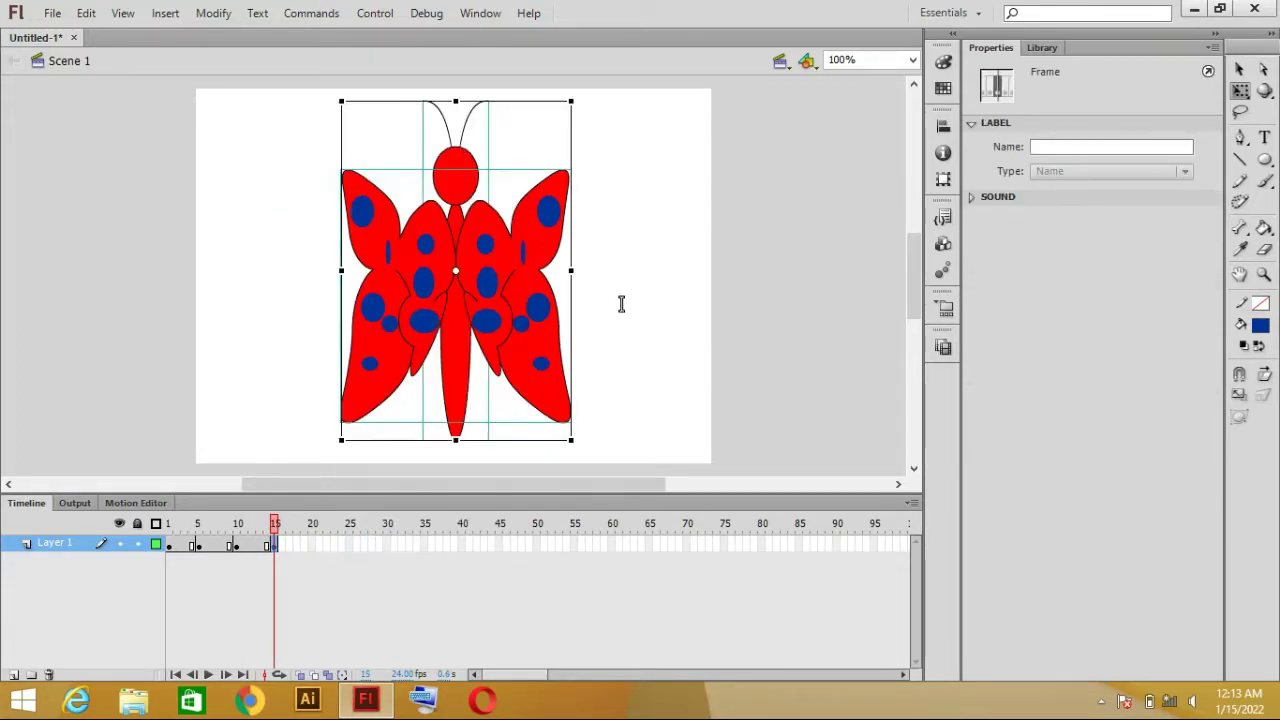
left_click(620, 303)
left_click(551, 301)
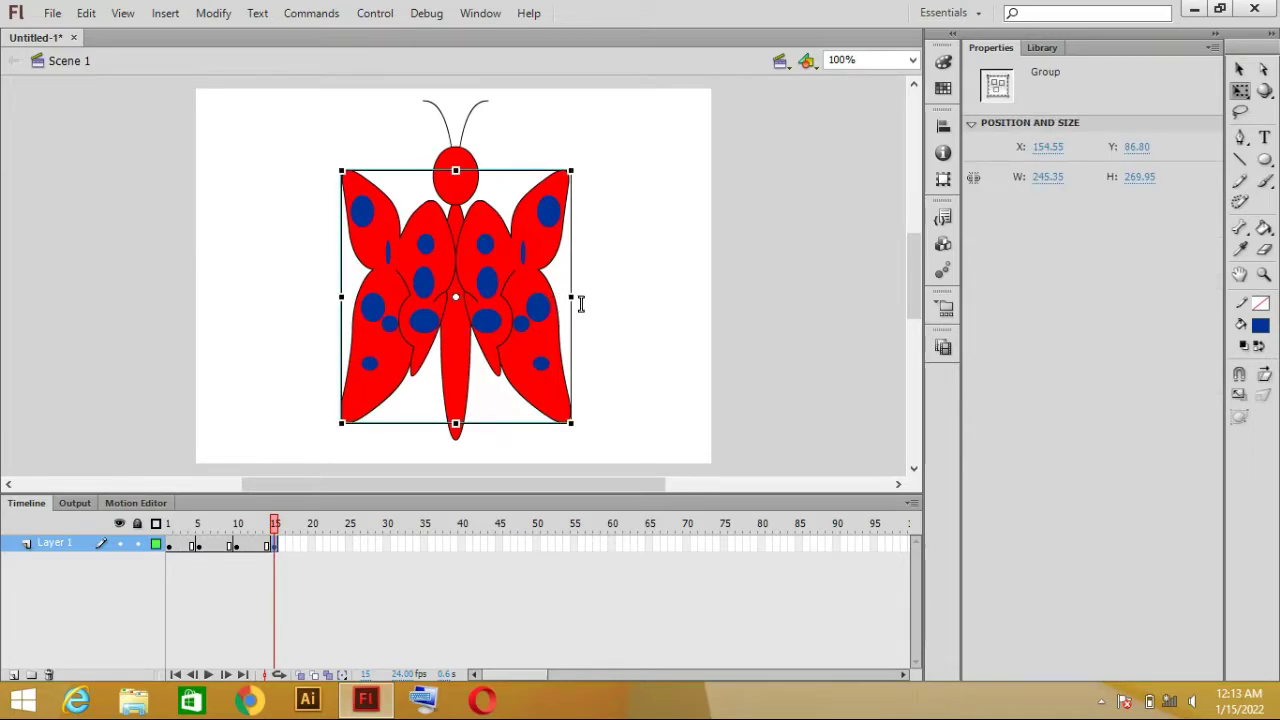
left_click_drag(564, 290, 535, 287)
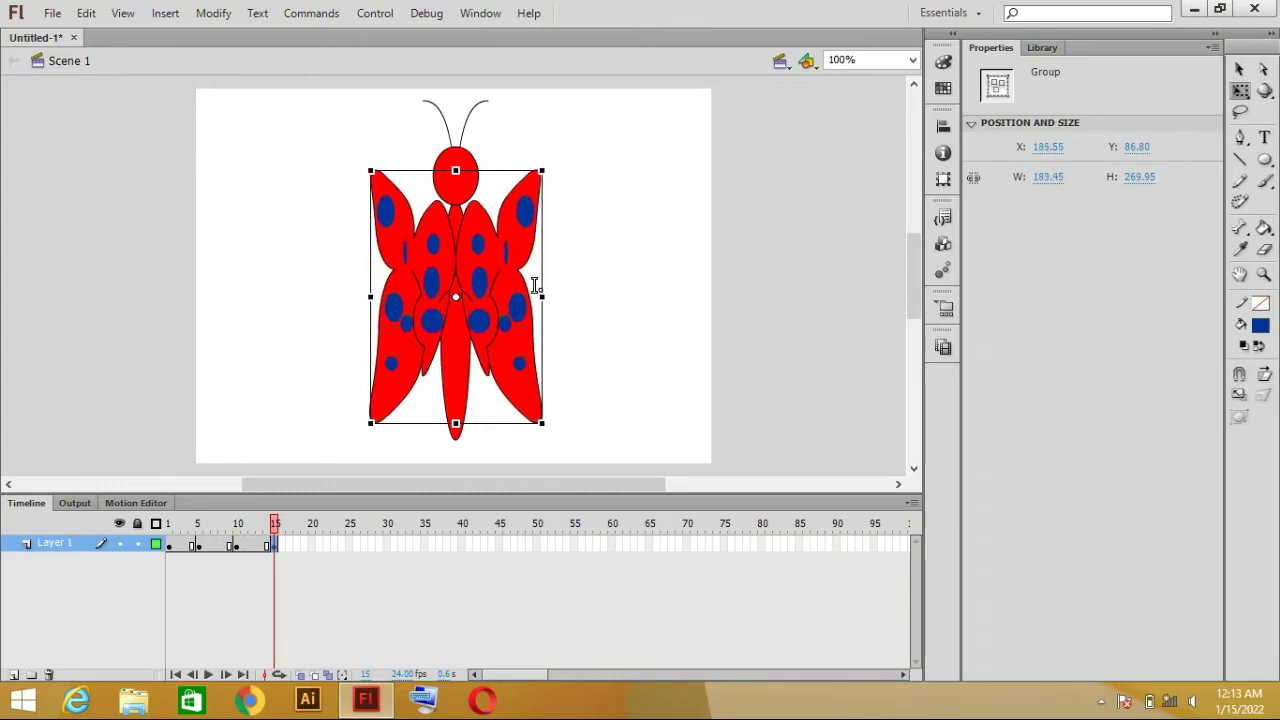
Insert a keyframe at frame 20 and squeeze the wing group symmetrically to about 89 px wide.
left_click(310, 547)
right_click(310, 547)
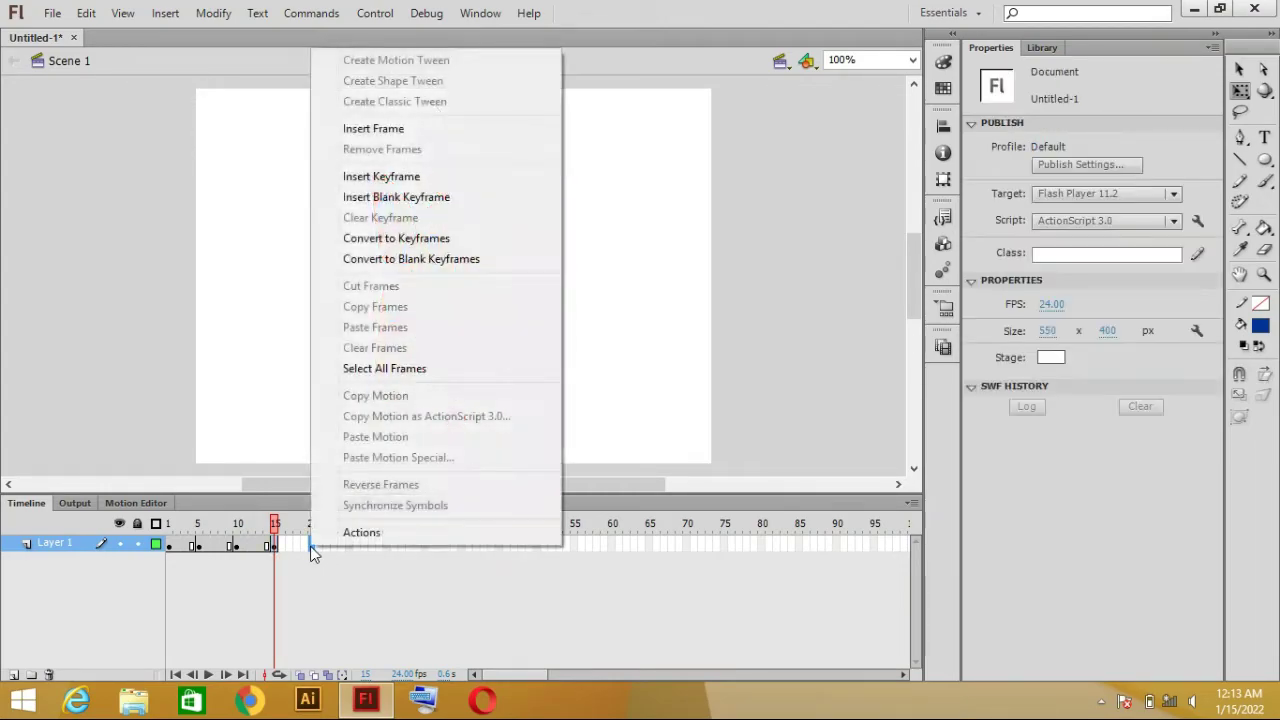
left_click(380, 177)
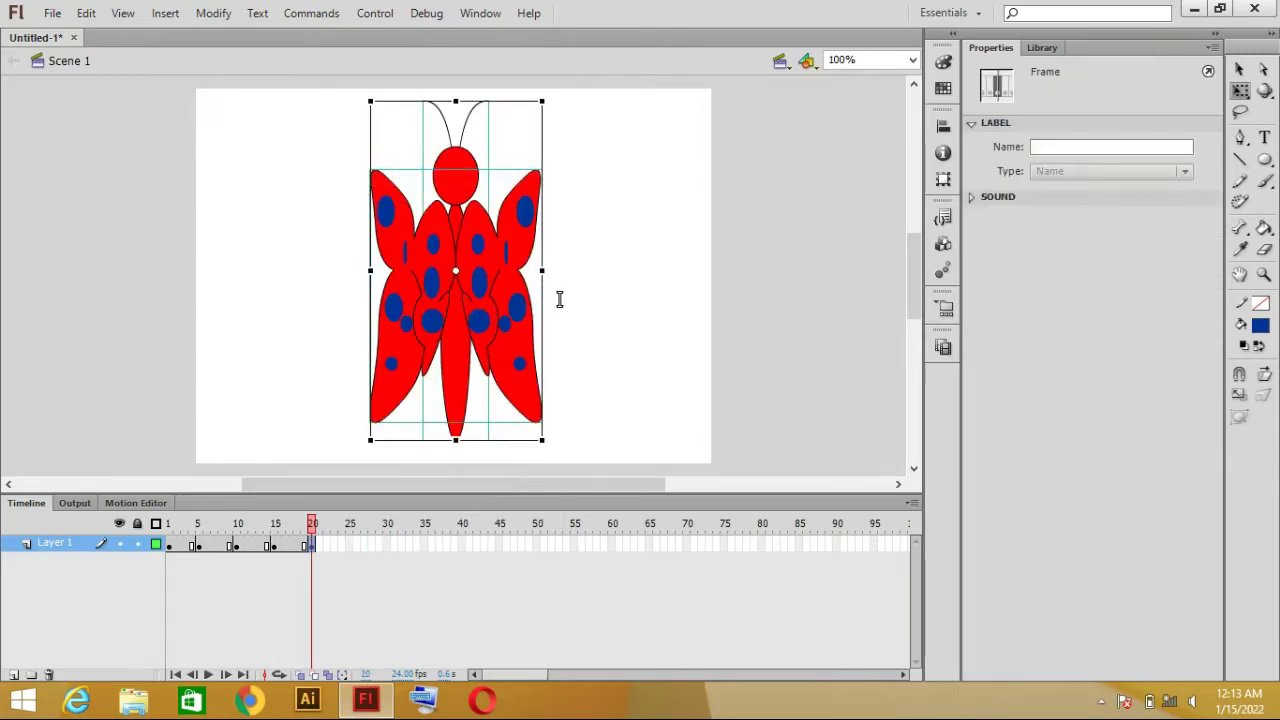
left_click(608, 260)
left_click(533, 288)
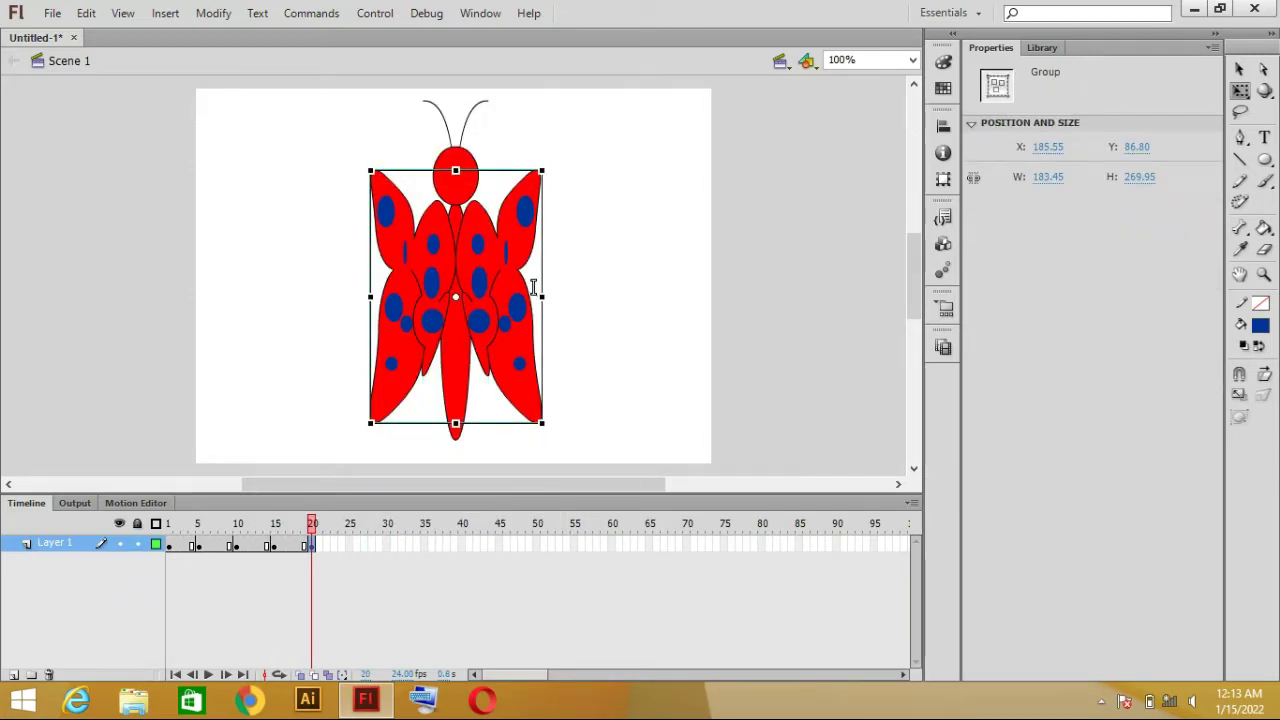
left_click_drag(533, 288, 490, 283)
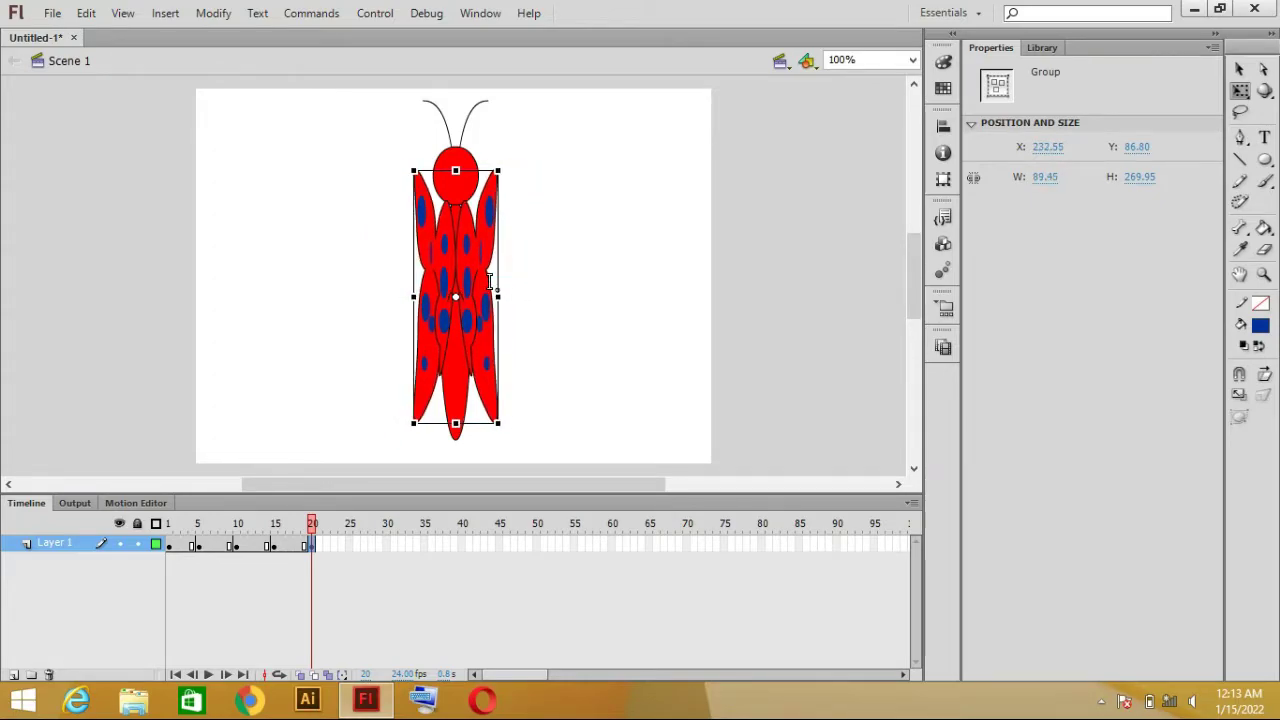
Insert a keyframe at frame 25 and widen the wing group symmetrically to about 154 px.
left_click(355, 551)
right_click(354, 549)
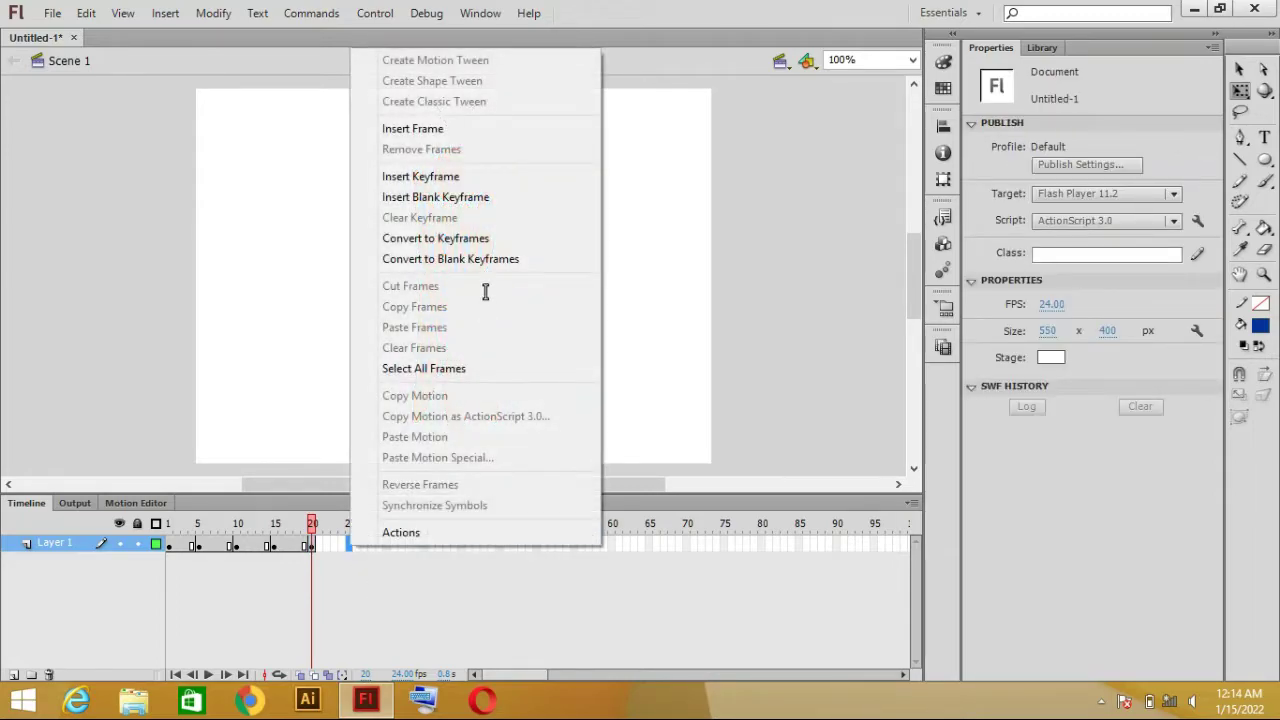
left_click(458, 180)
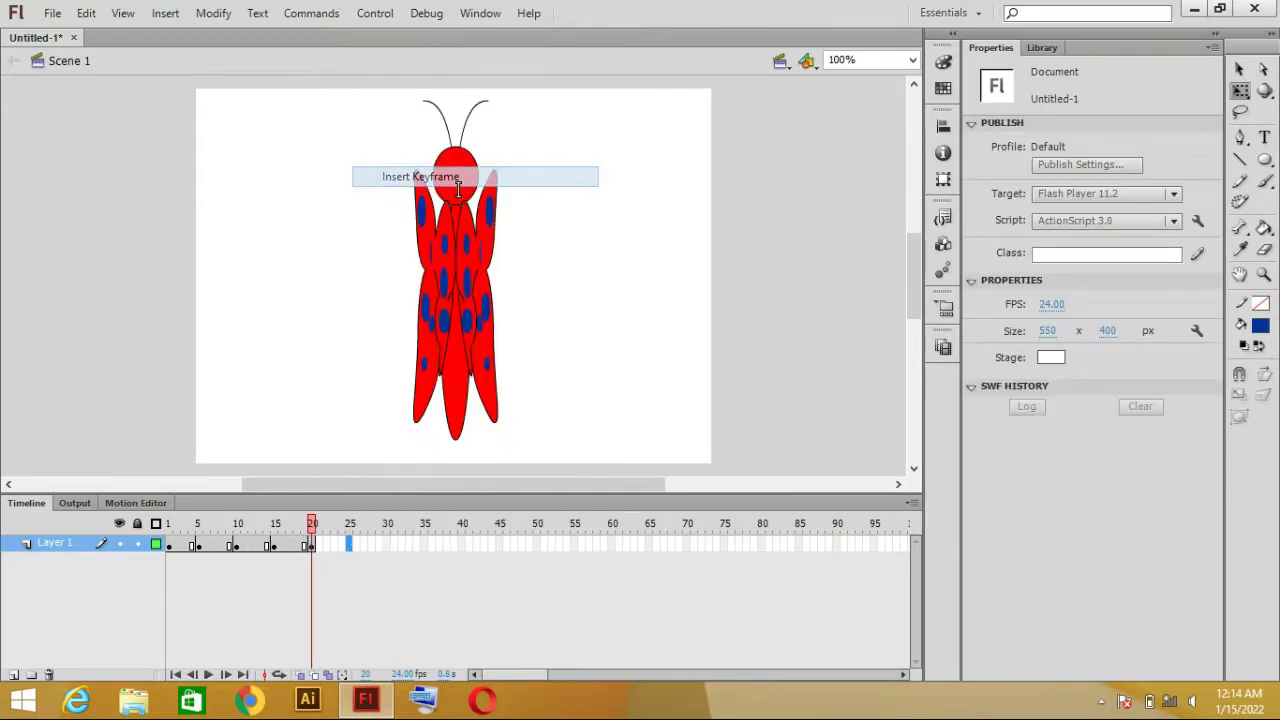
left_click(577, 317)
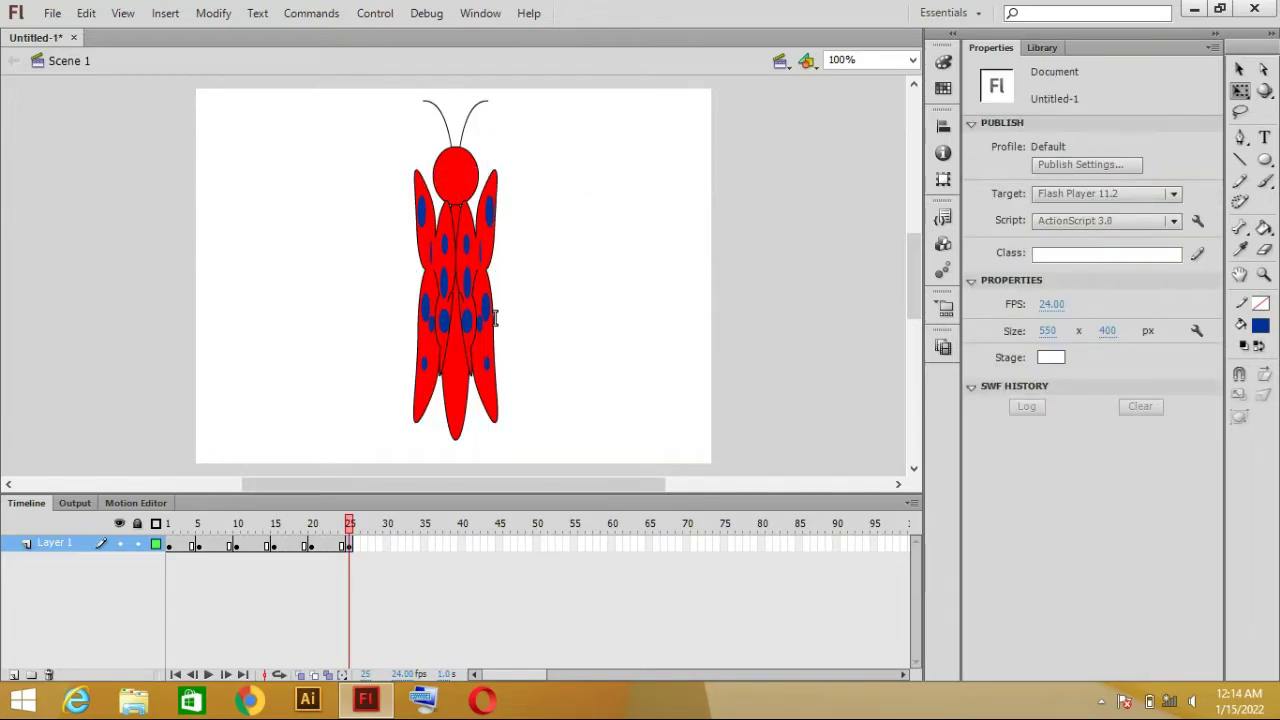
left_click(486, 314)
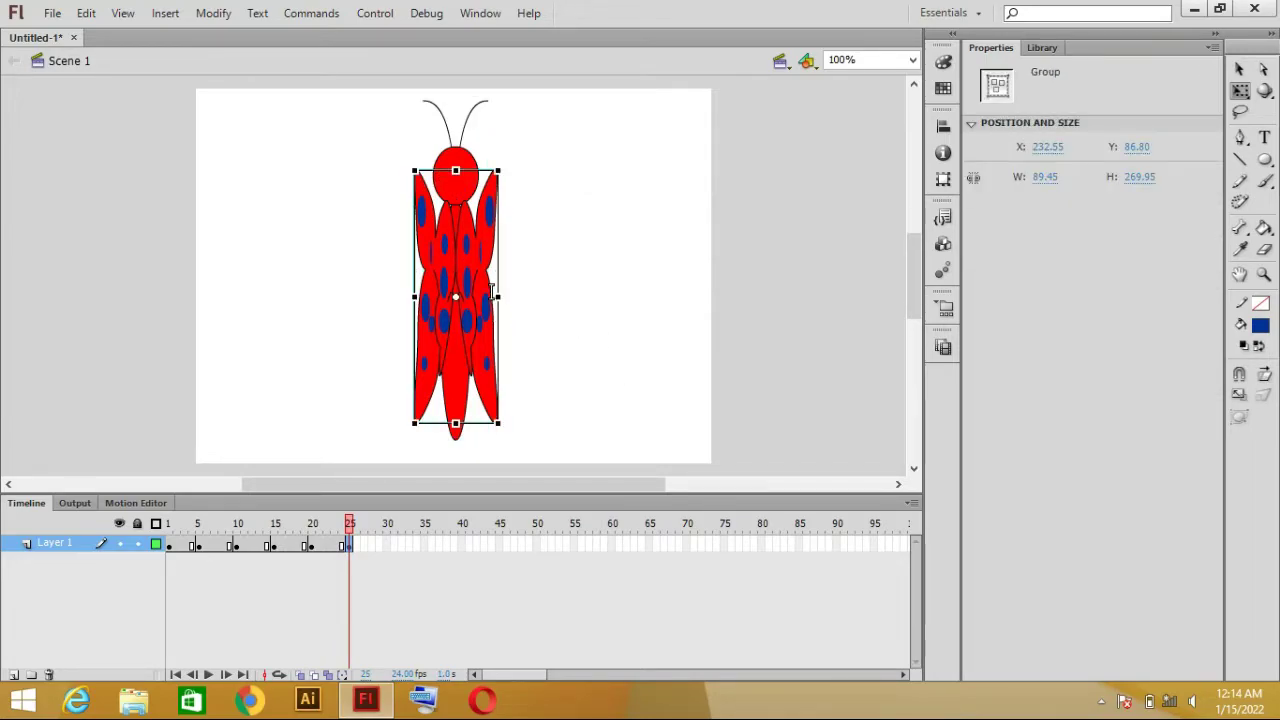
left_click_drag(492, 291, 521, 291)
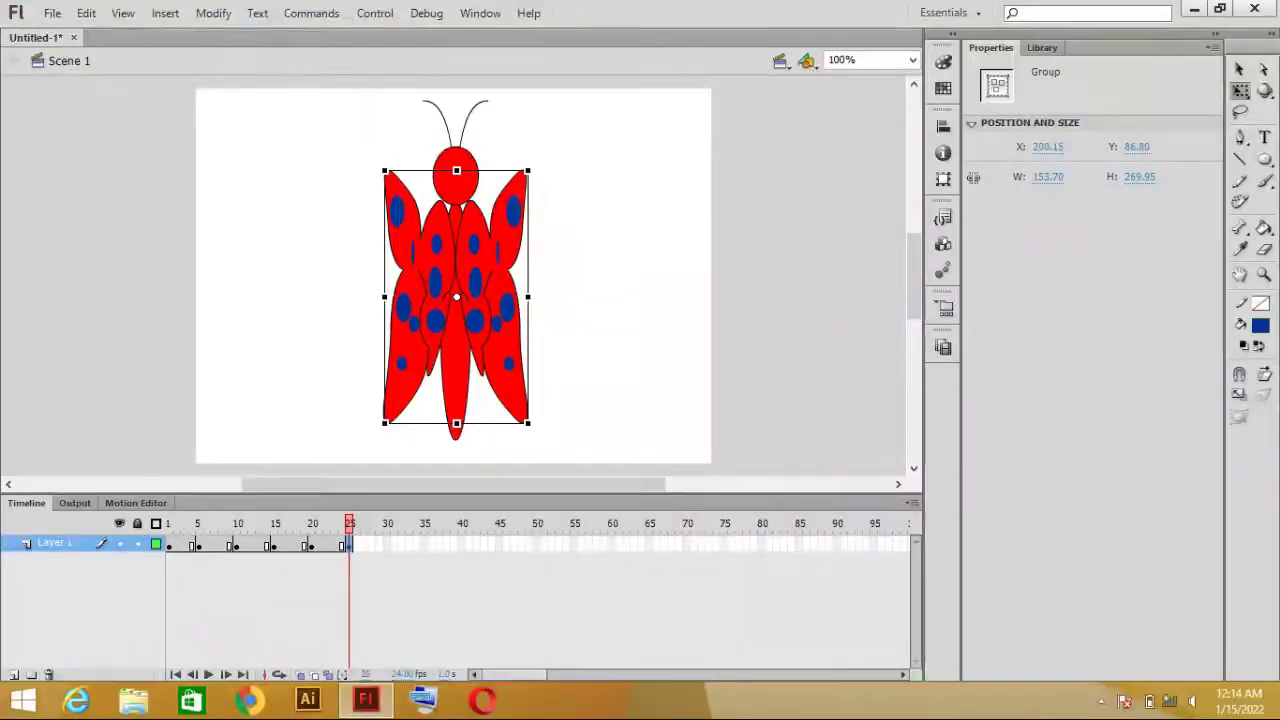
Insert a keyframe at frame 30 and widen the wing group symmetrically to about 204 px.
left_click(389, 549)
right_click(389, 549)
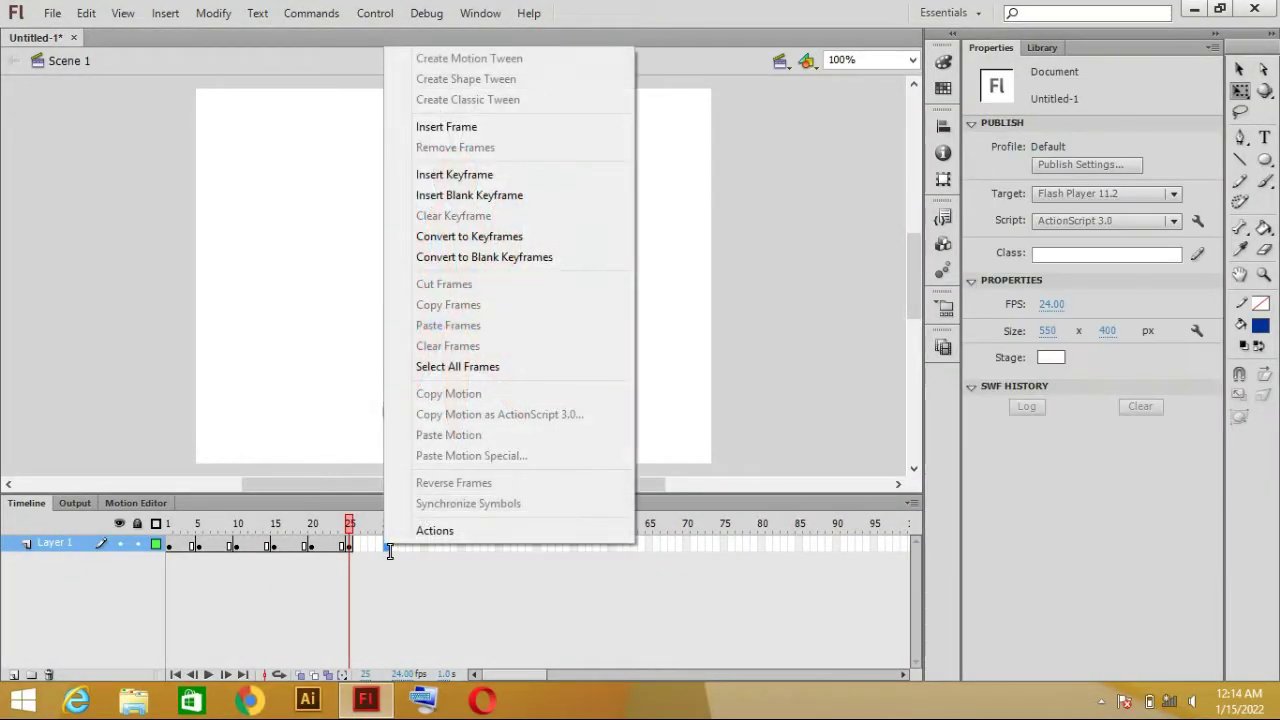
left_click(487, 177)
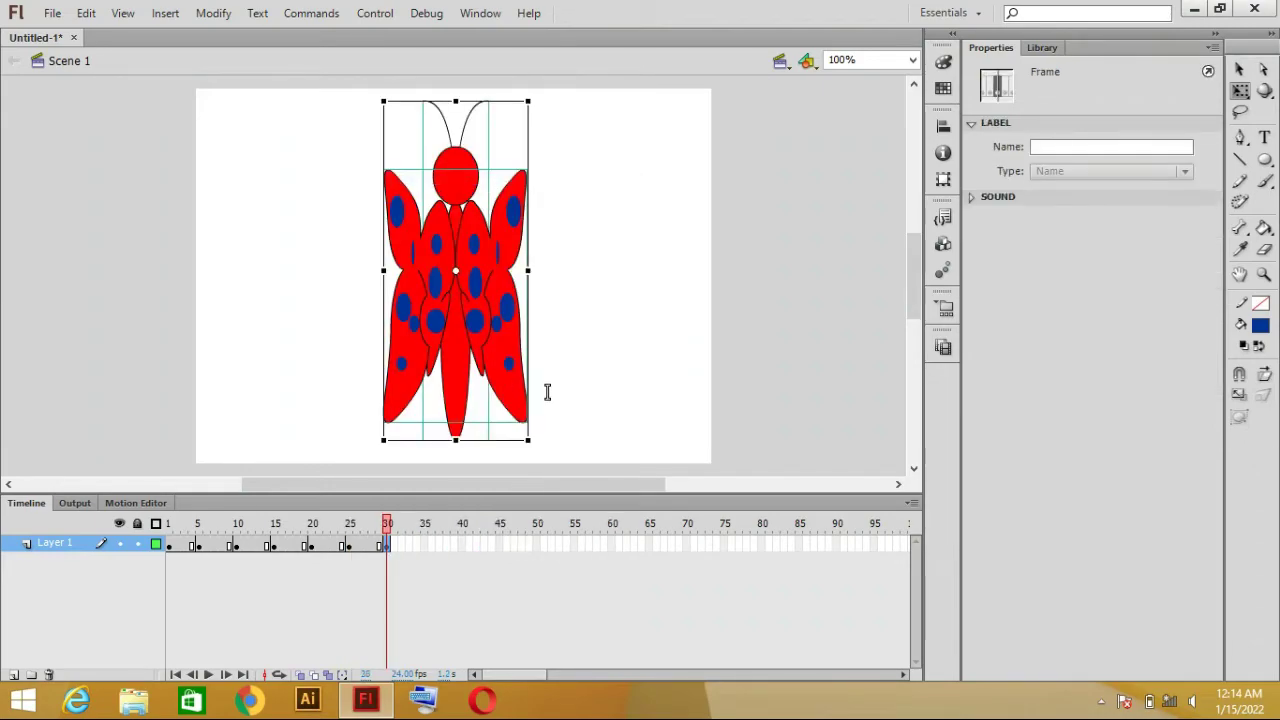
left_click(574, 334)
left_click(510, 315)
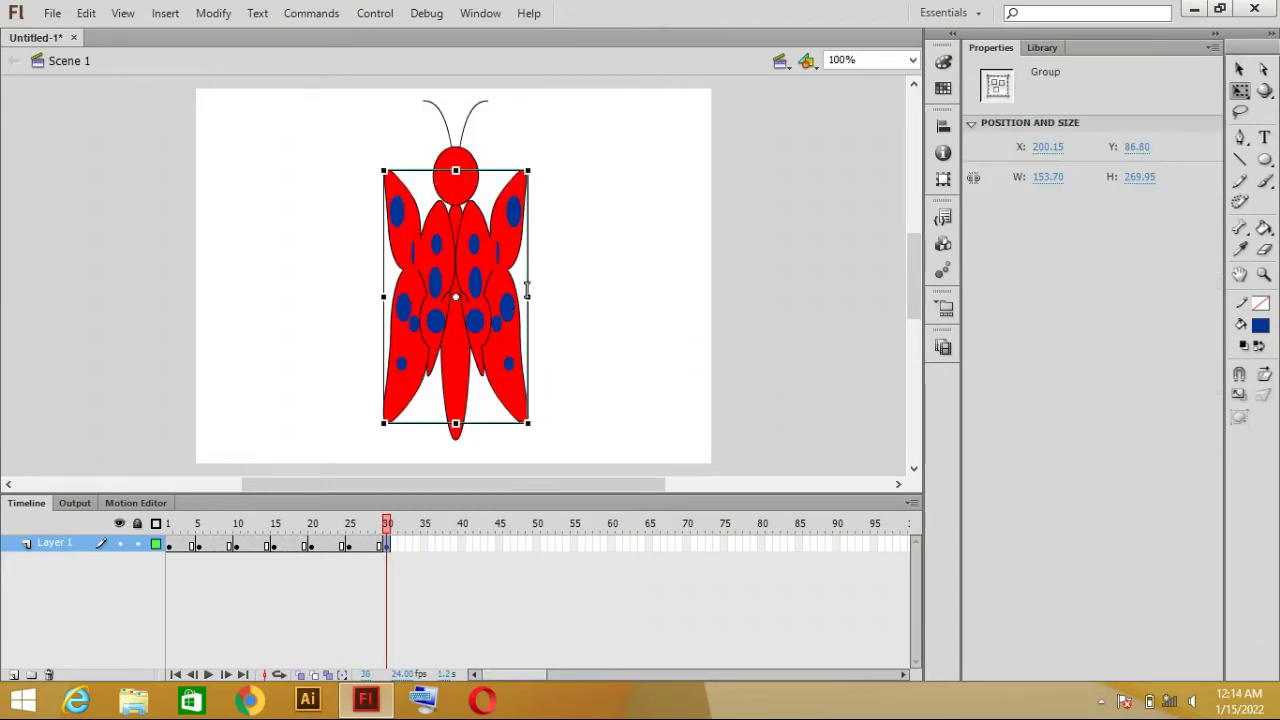
left_click_drag(518, 290, 541, 290)
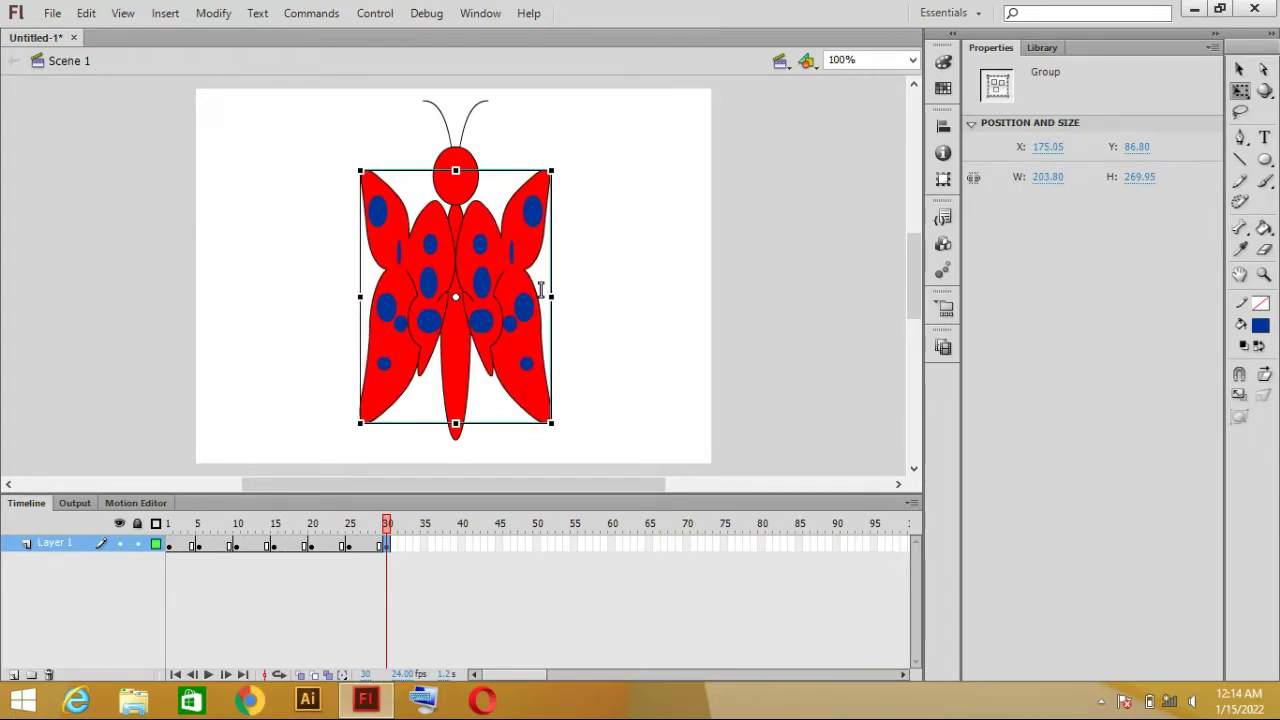
Insert a keyframe at frame 35 and widen the wing group symmetrically to about 238 px.
right_click(429, 545)
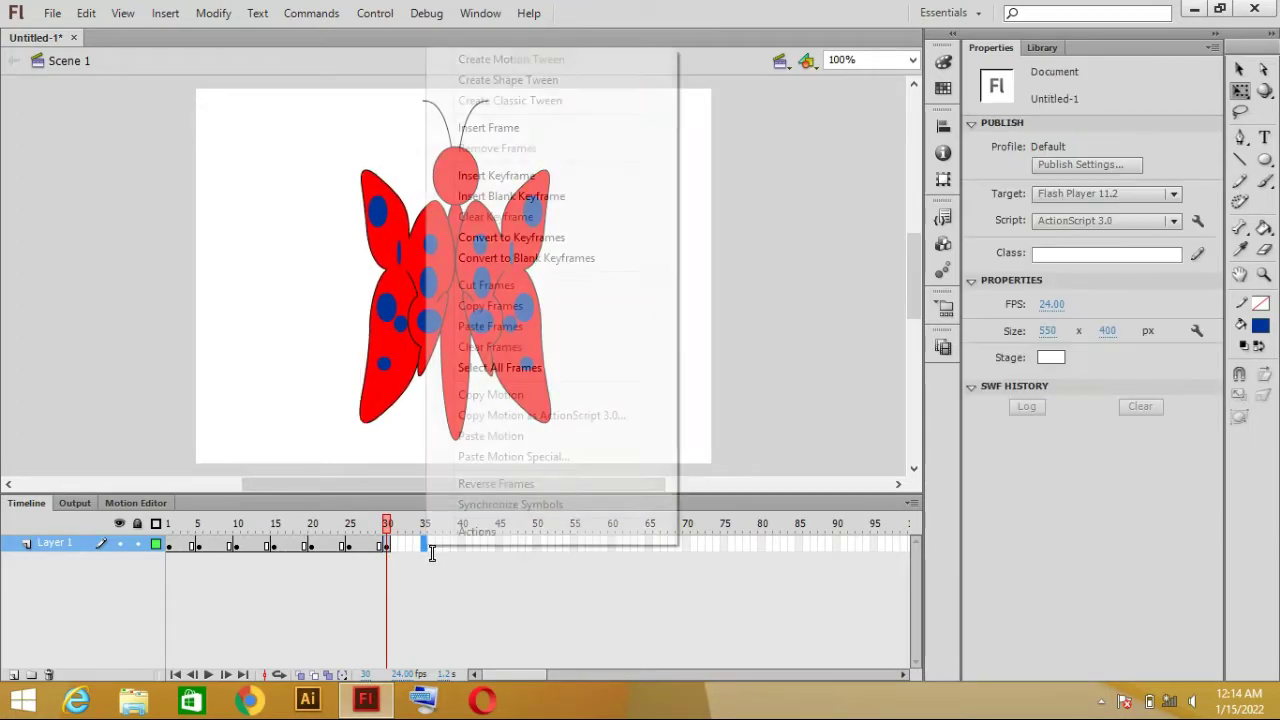
left_click(503, 175)
left_click(605, 321)
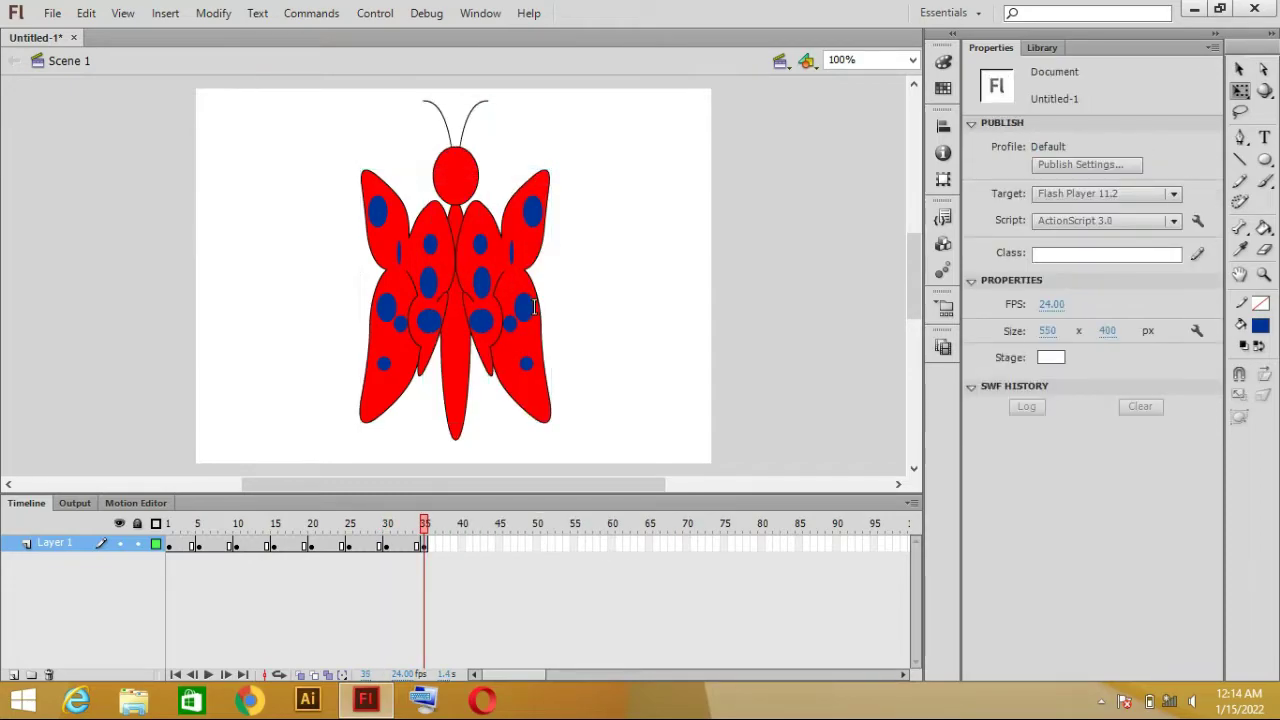
left_click(533, 306)
left_click_drag(545, 290, 563, 289)
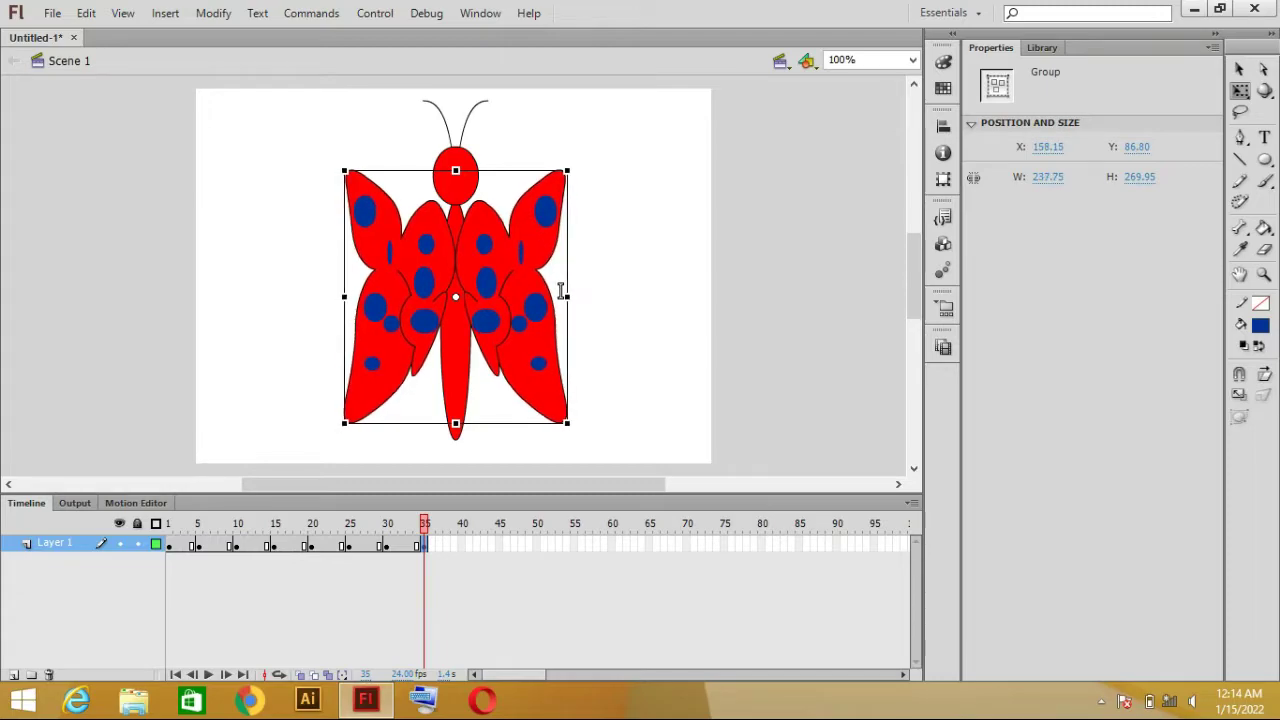
Insert a keyframe at frame 40 and widen the wing group symmetrically to about 276 px.
left_click(170, 546)
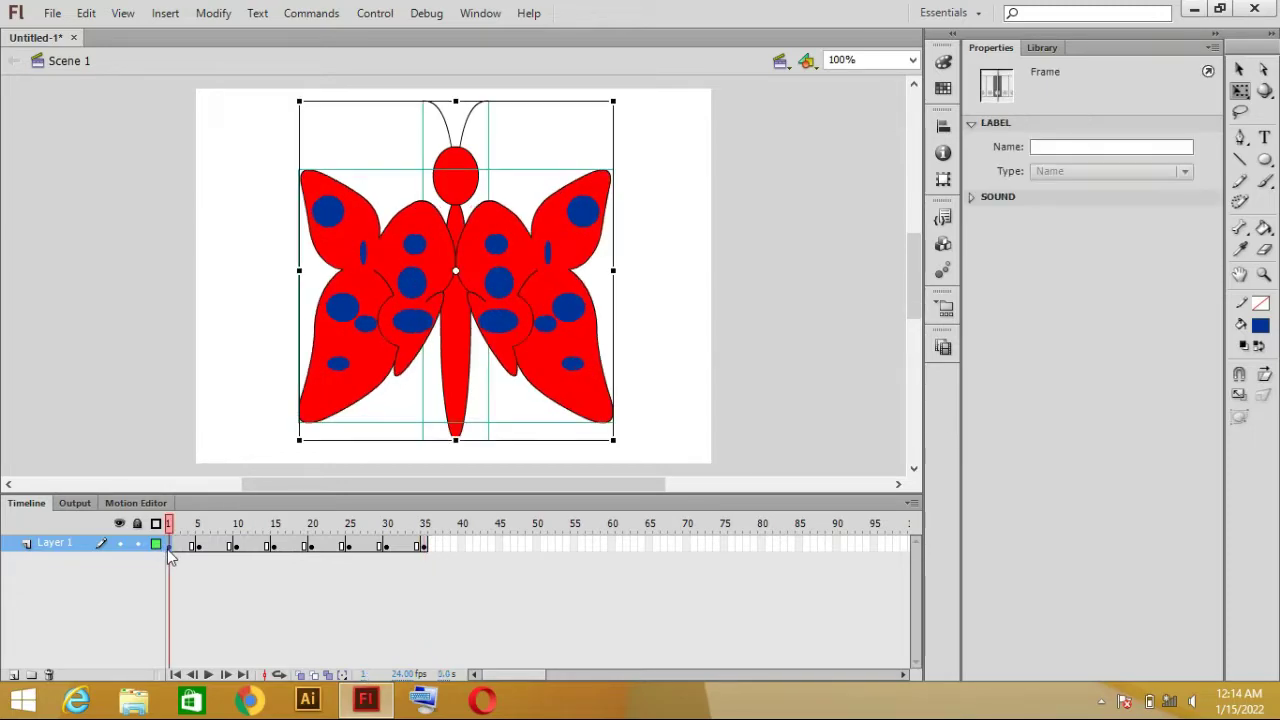
left_click(422, 546)
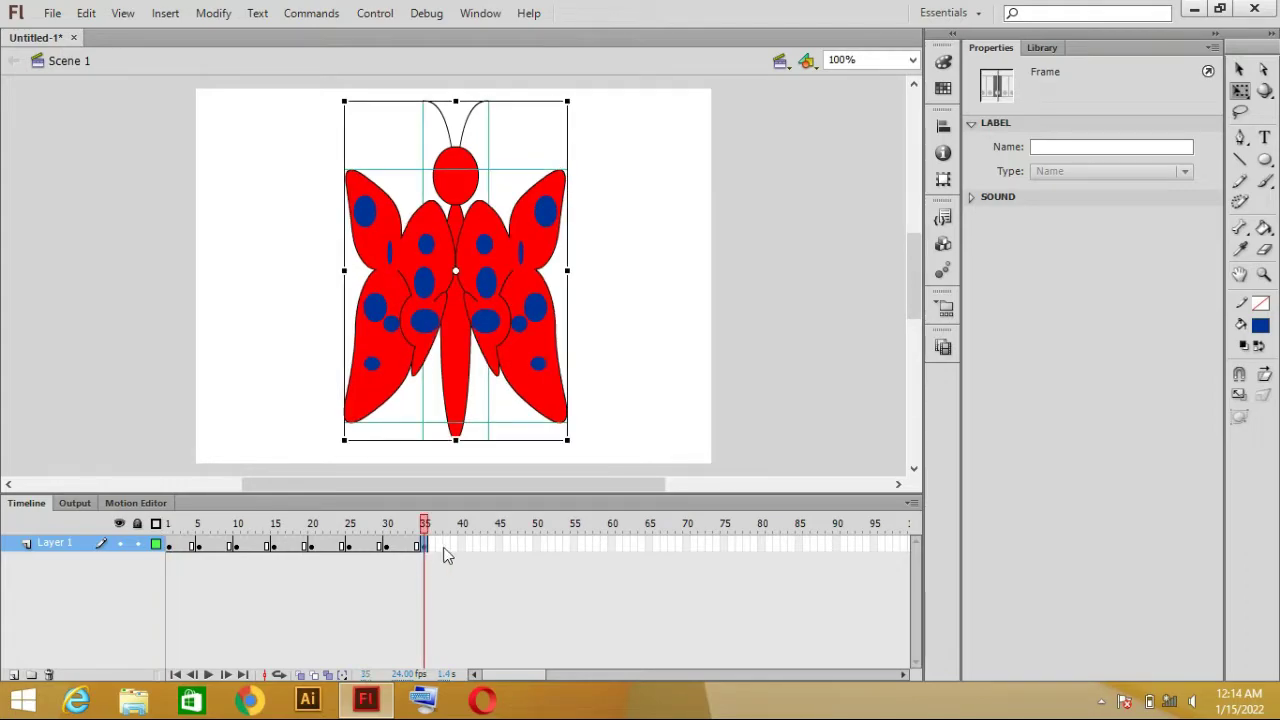
right_click(463, 550)
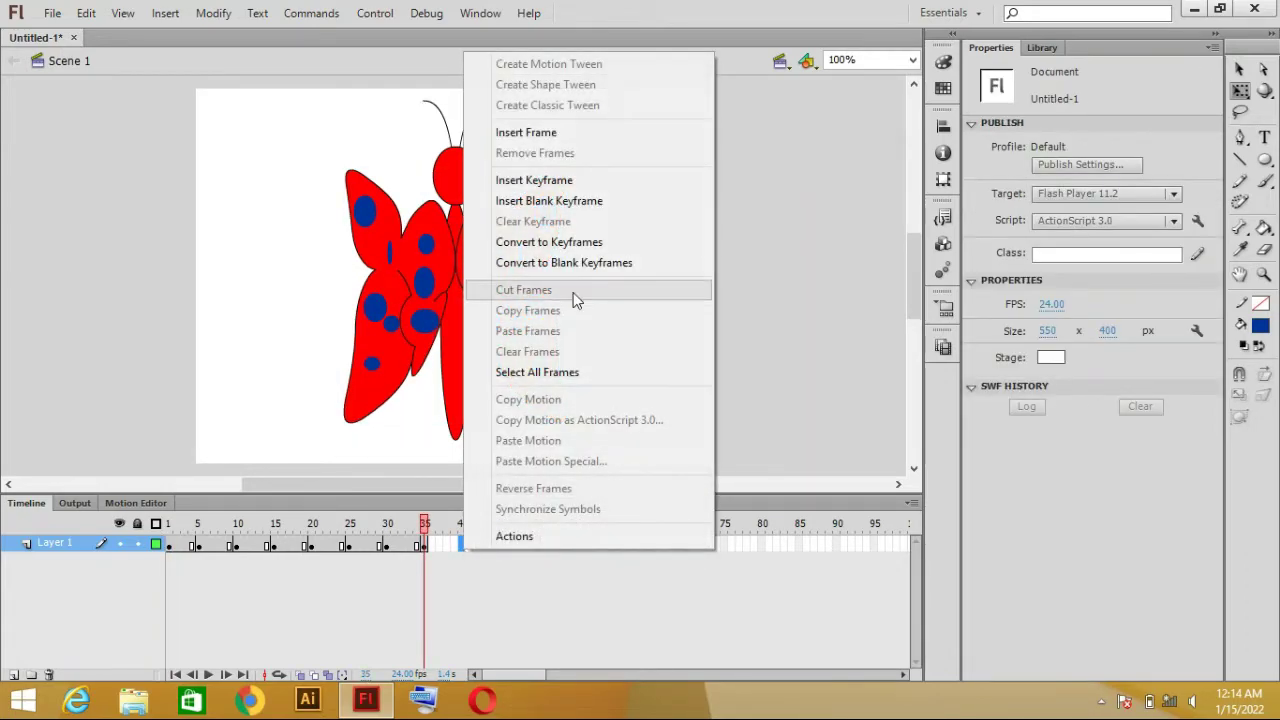
left_click(529, 180)
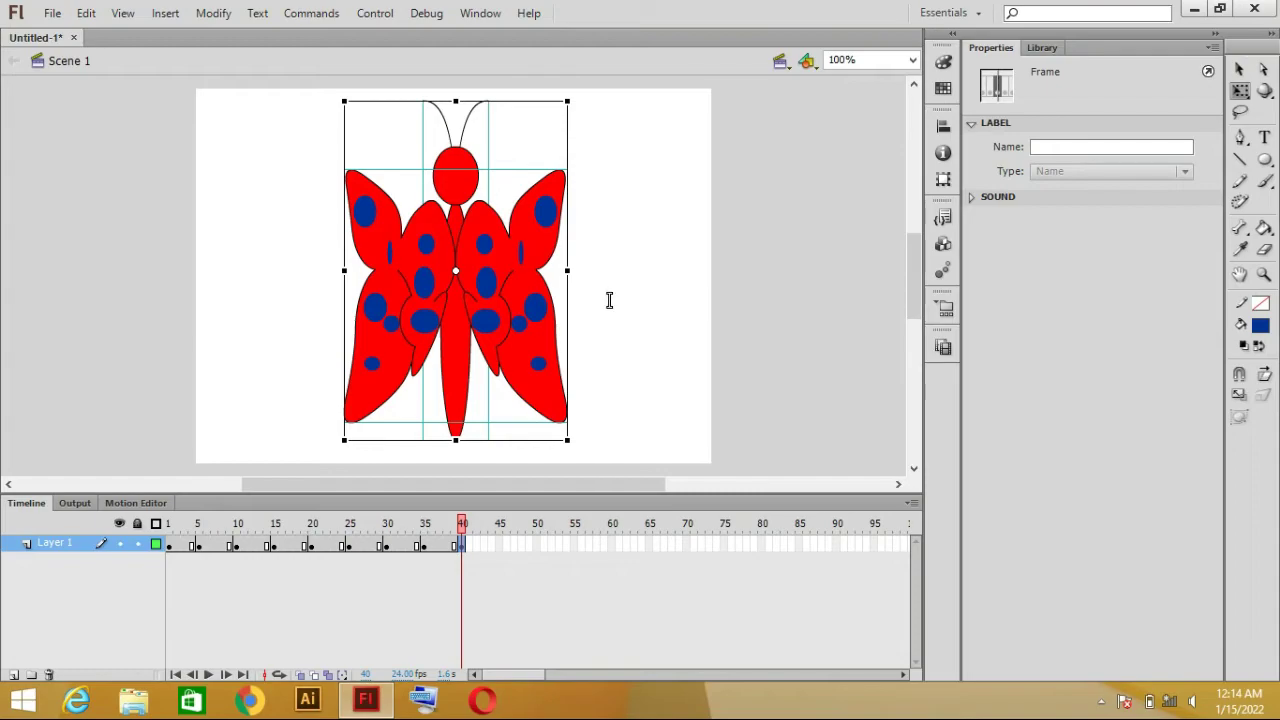
left_click(609, 298)
left_click(553, 301)
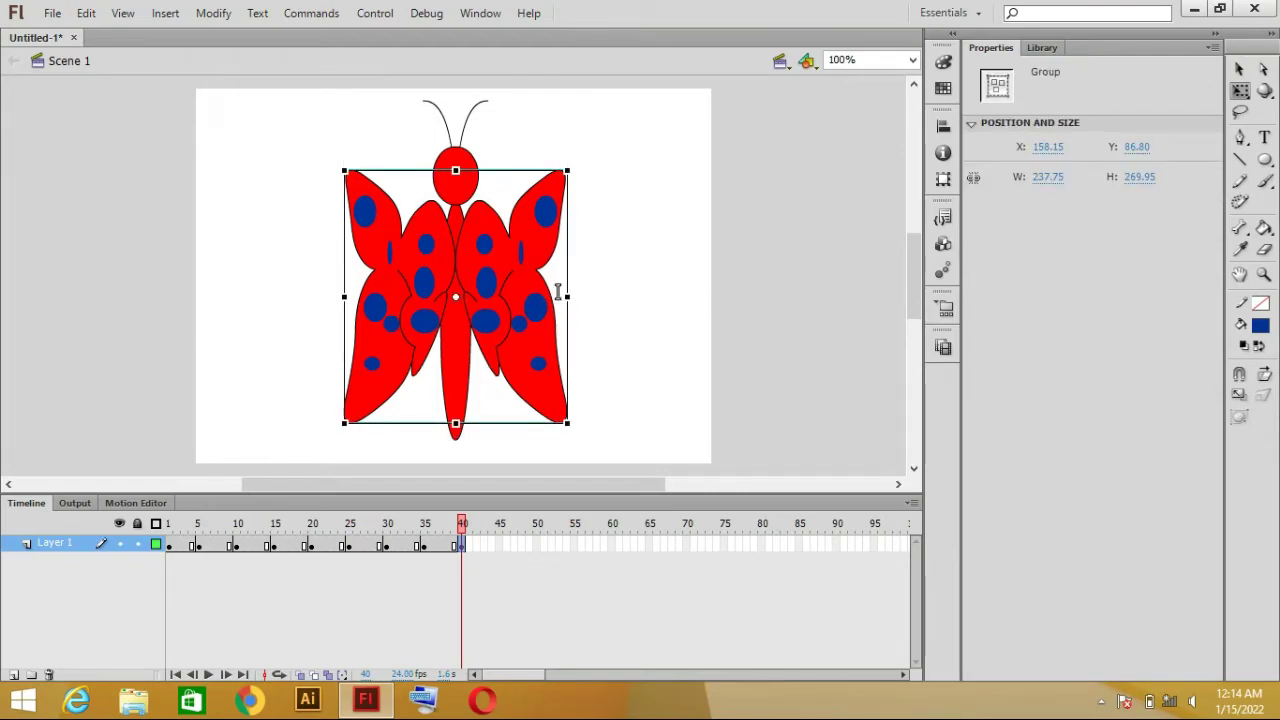
left_click_drag(563, 289, 575, 289)
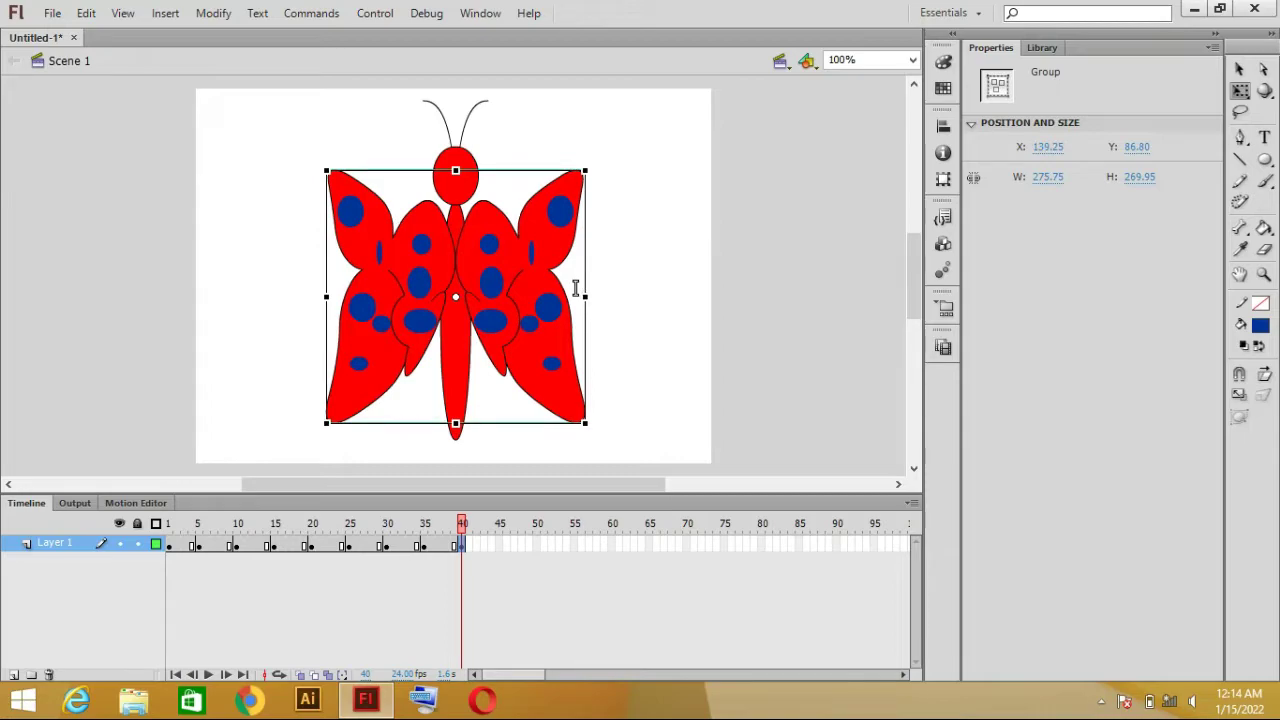
Test the movie to watch the wing-flap animation, and close the preview.
left_click(640, 286)
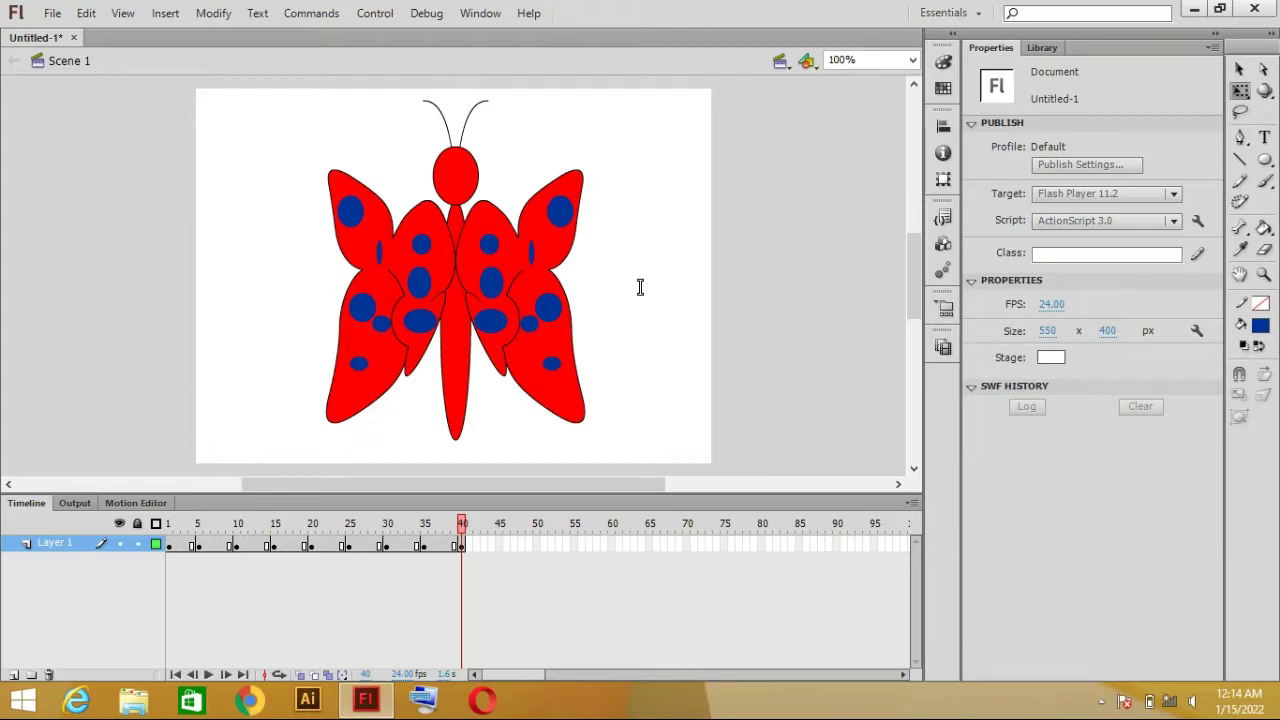
key("ctrl+Return")
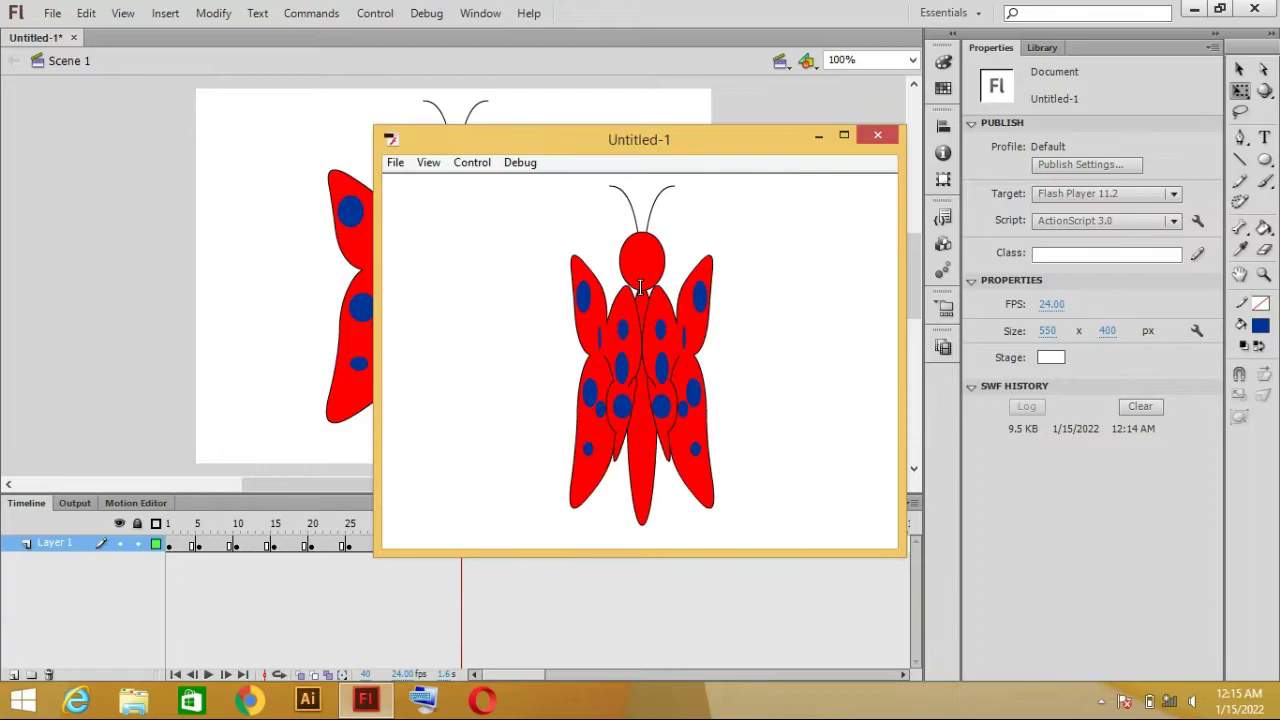
left_click(877, 136)
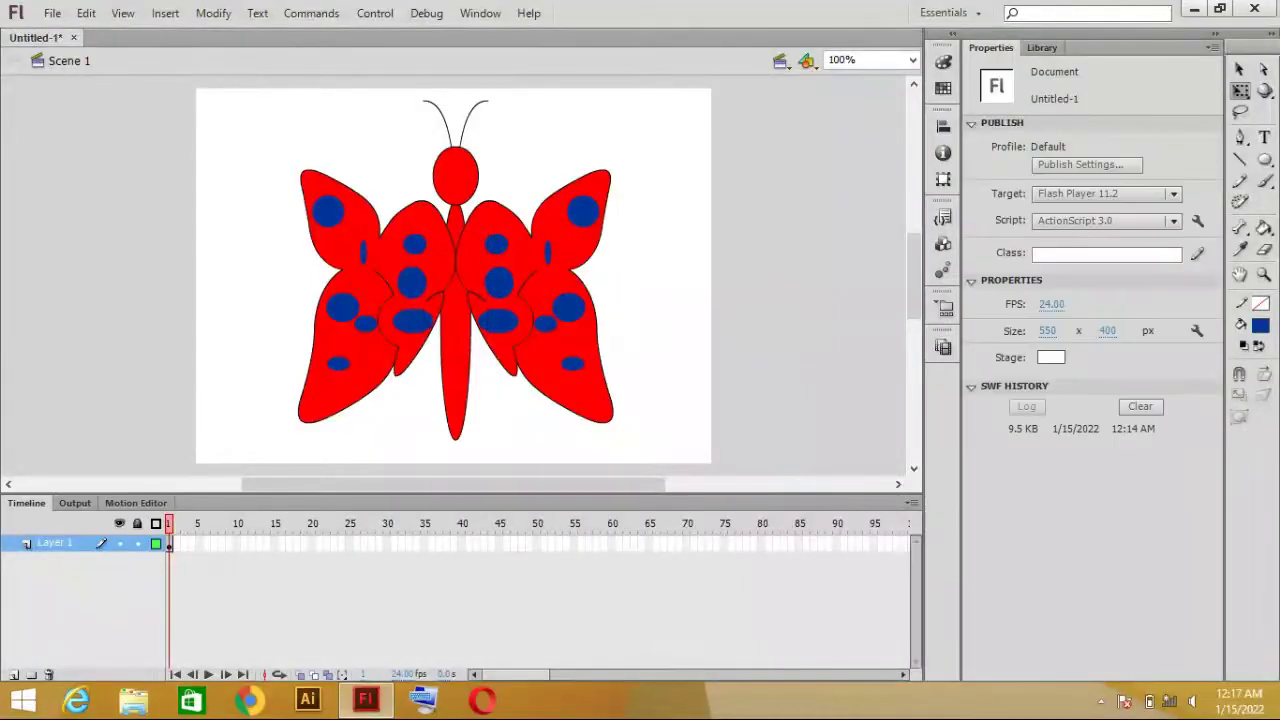
Convert the complete butterfly on frame 1 to a Movie Clip symbol named Symbol 1.
left_click(172, 545)
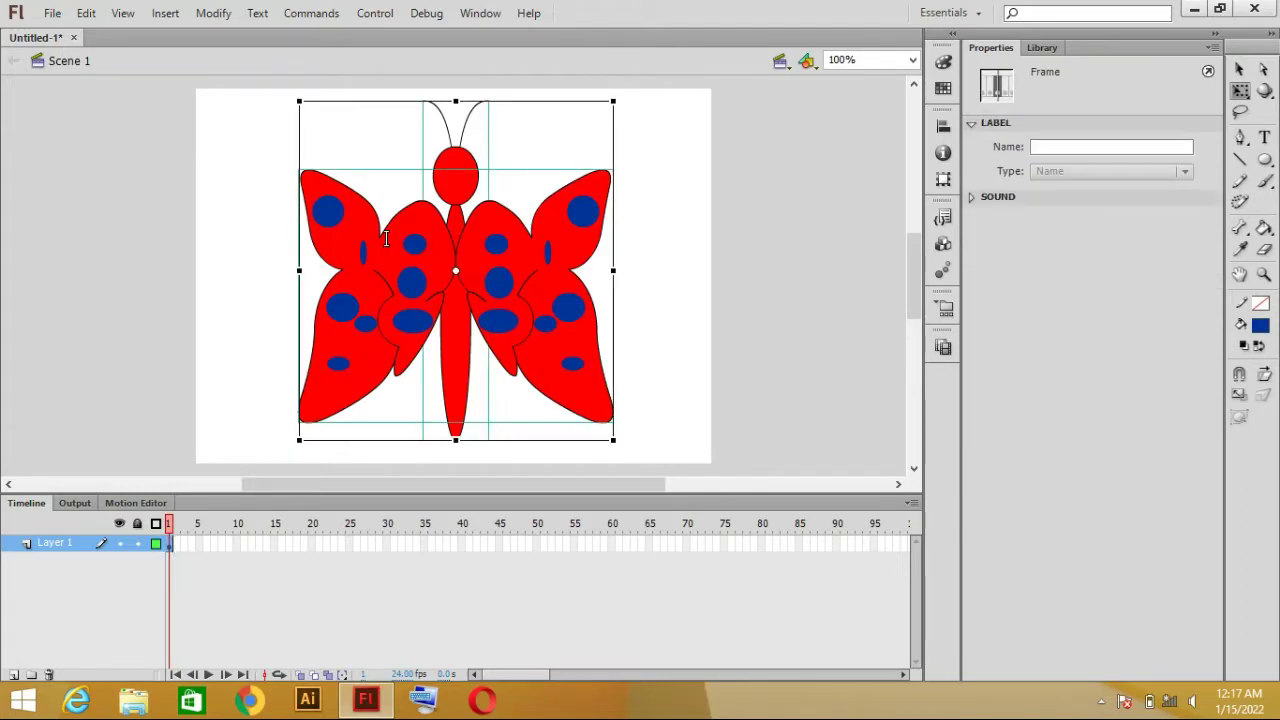
left_click(391, 254)
right_click(391, 255)
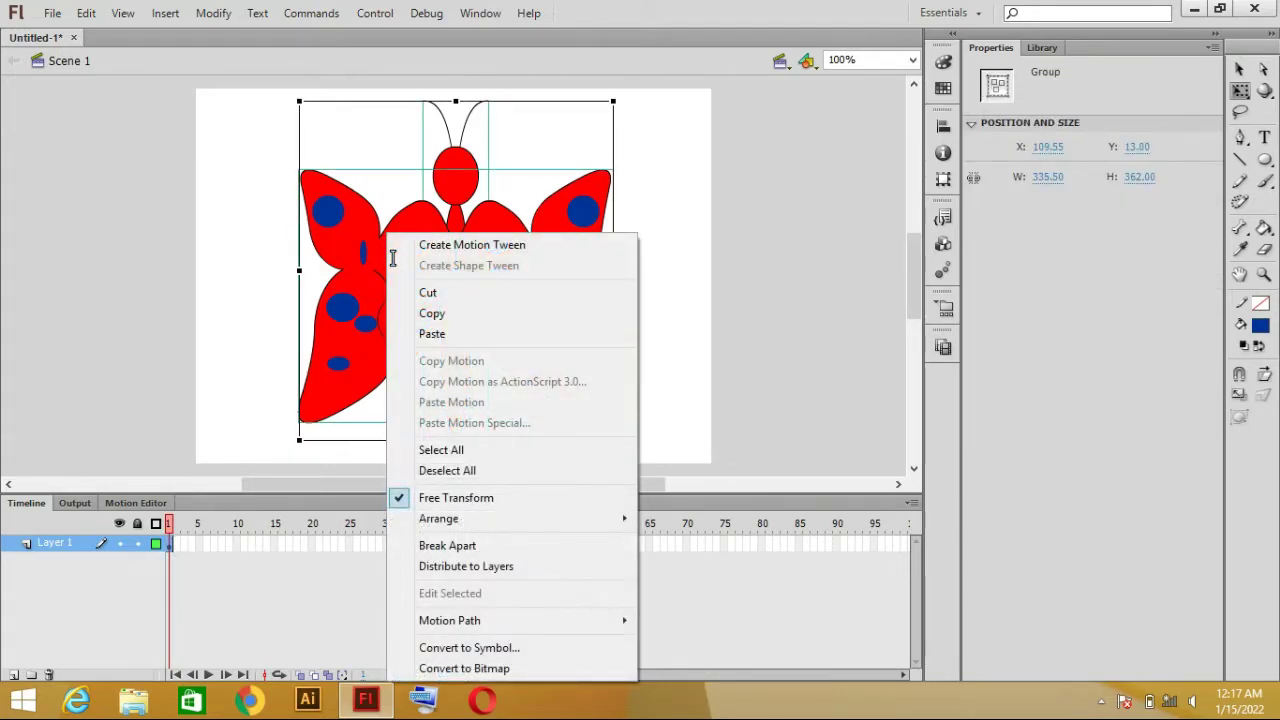
left_click(478, 650)
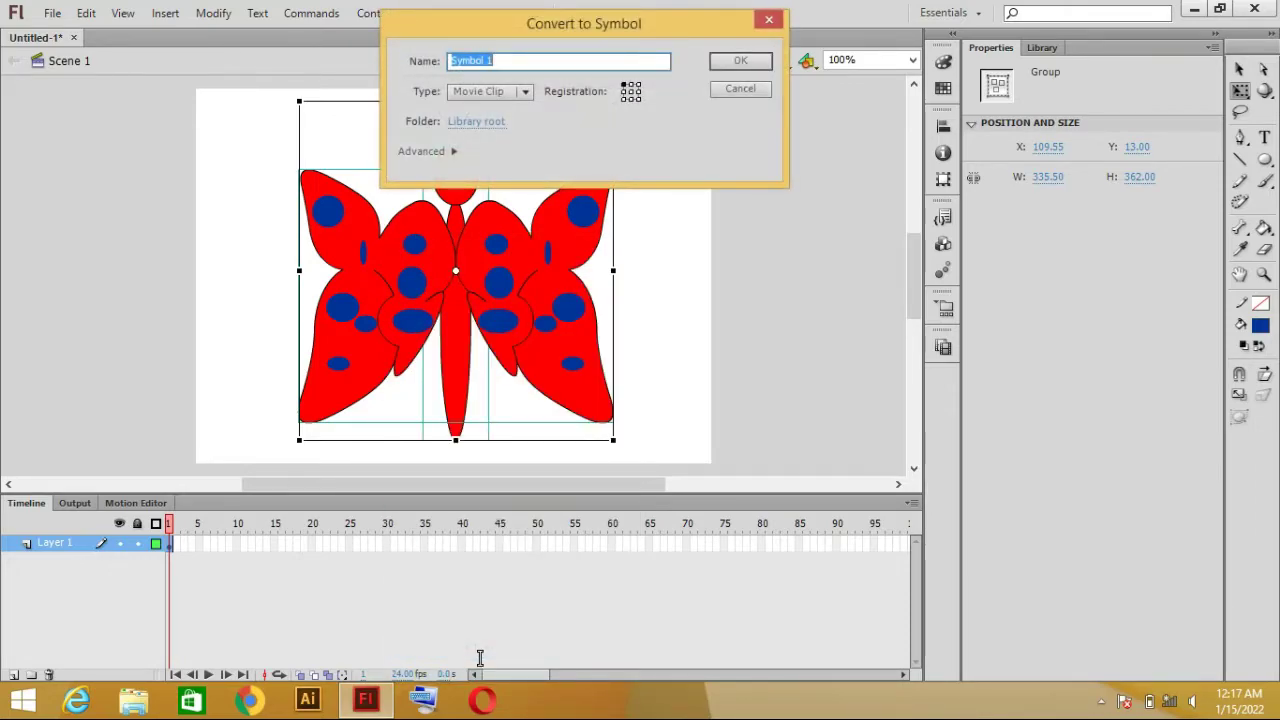
left_click(755, 62)
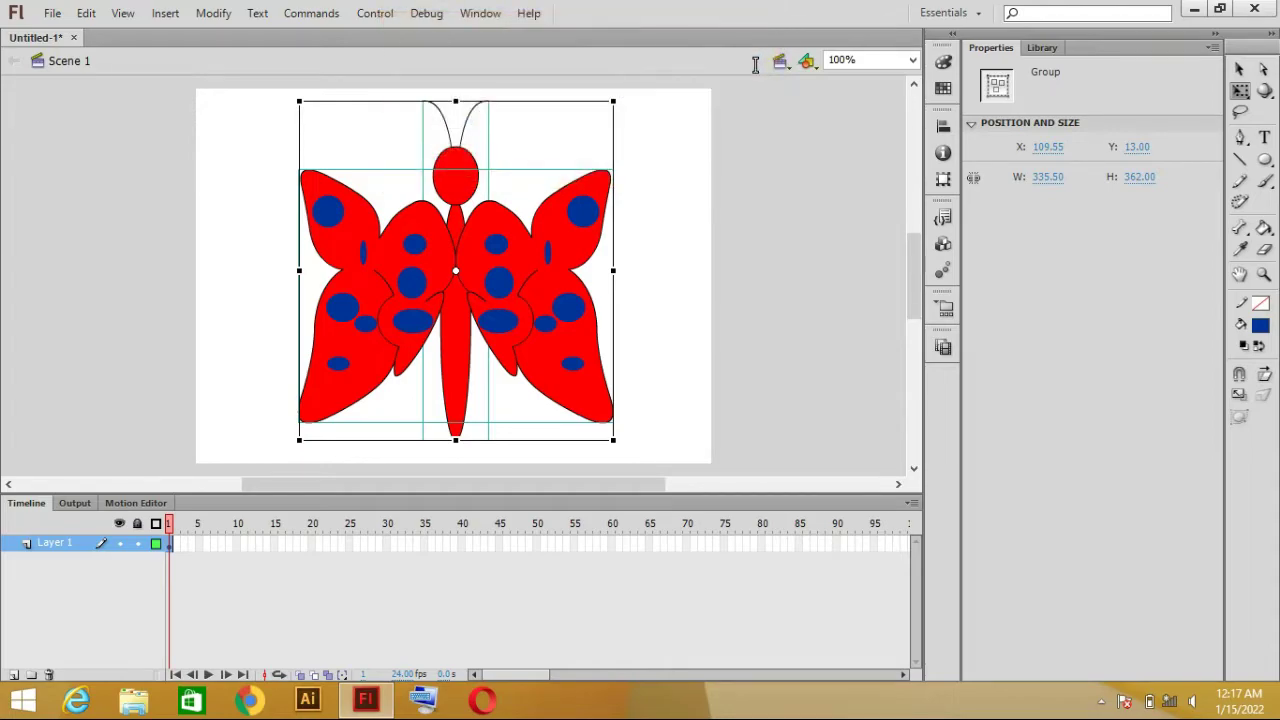
left_click(663, 287)
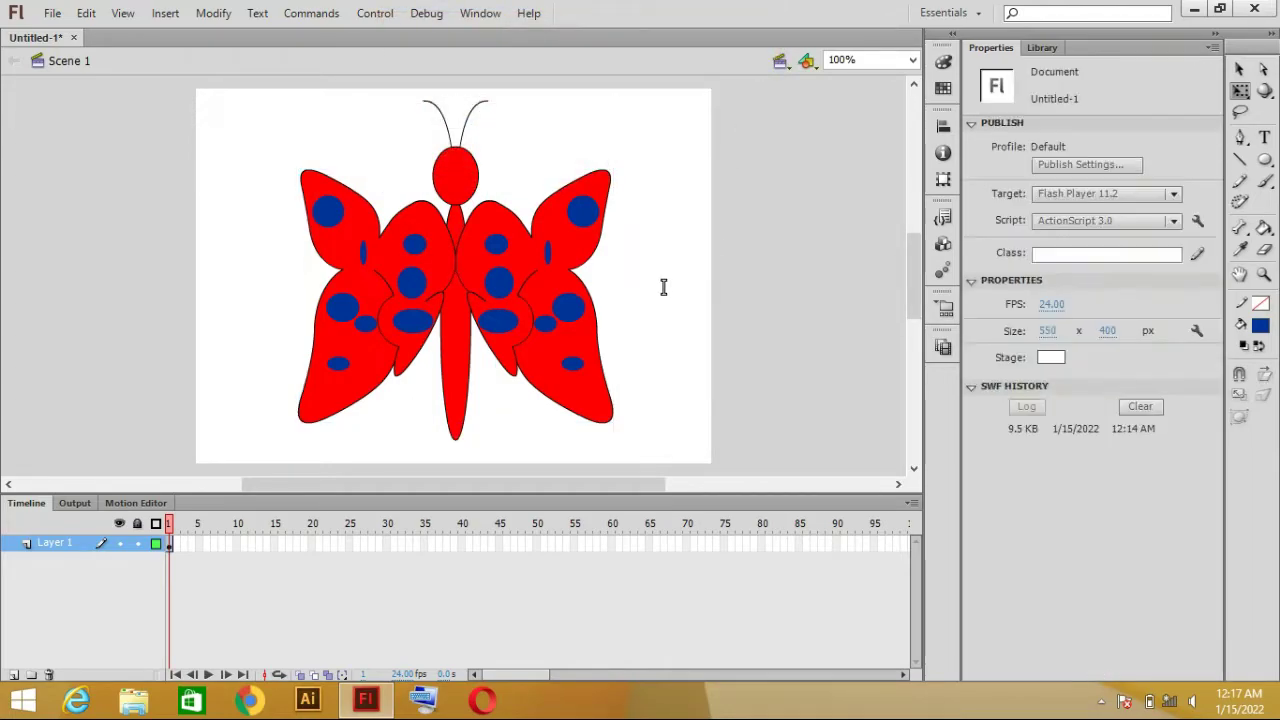
Open the butterfly movie clip for editing in place and deselect its artwork.
left_click(519, 279)
left_click(224, 242)
double_click(508, 258)
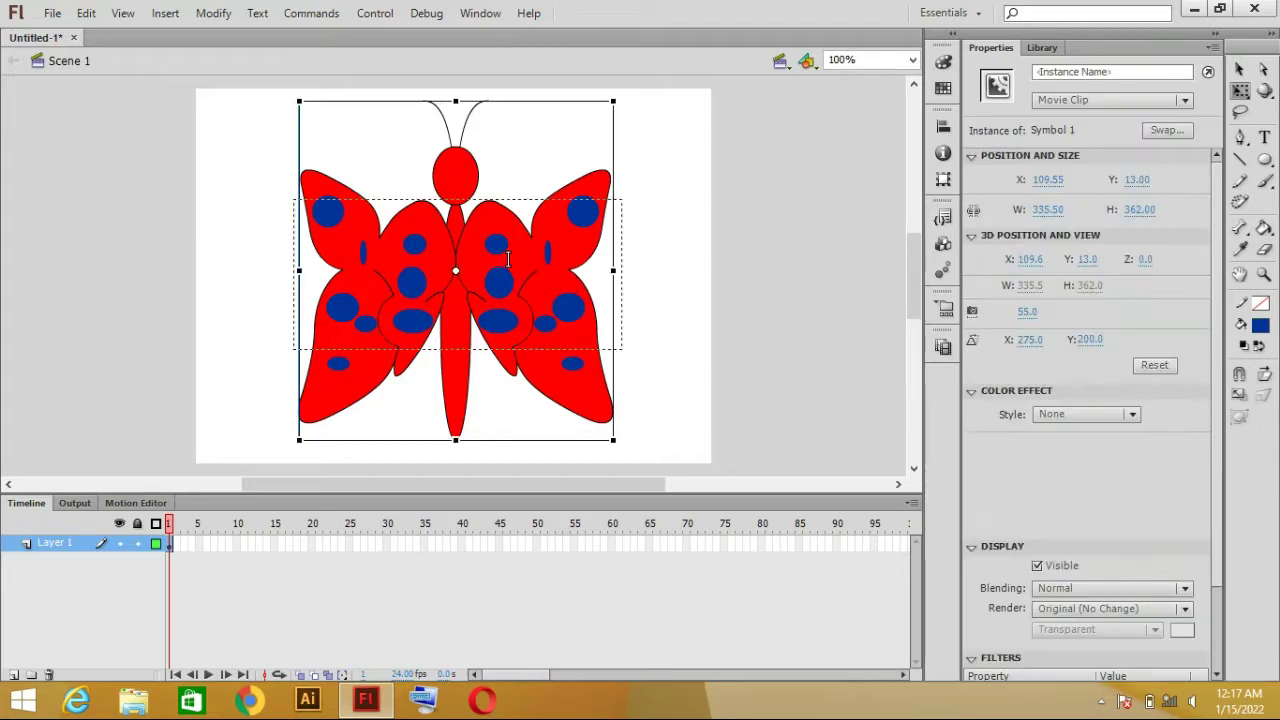
left_click(230, 231)
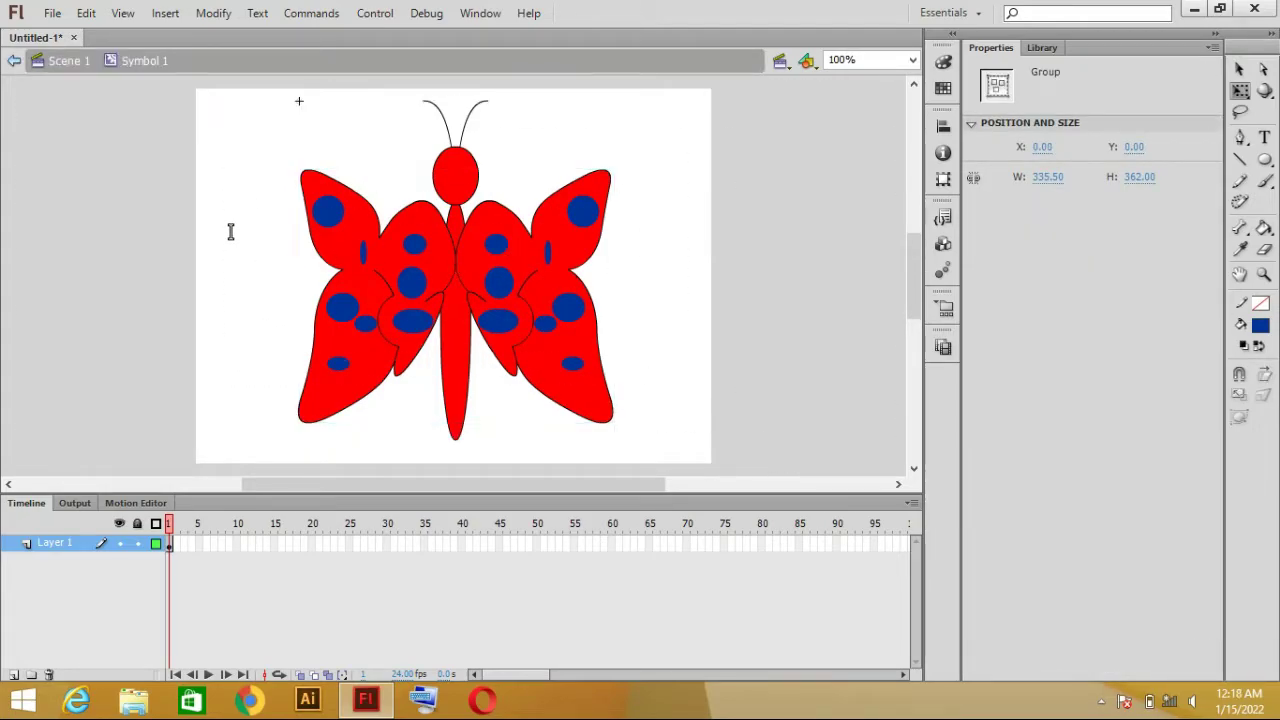
Insert a keyframe at frame 5 of the symbol and squeeze the wing group symmetrically to about 268 px wide.
right_click(199, 545)
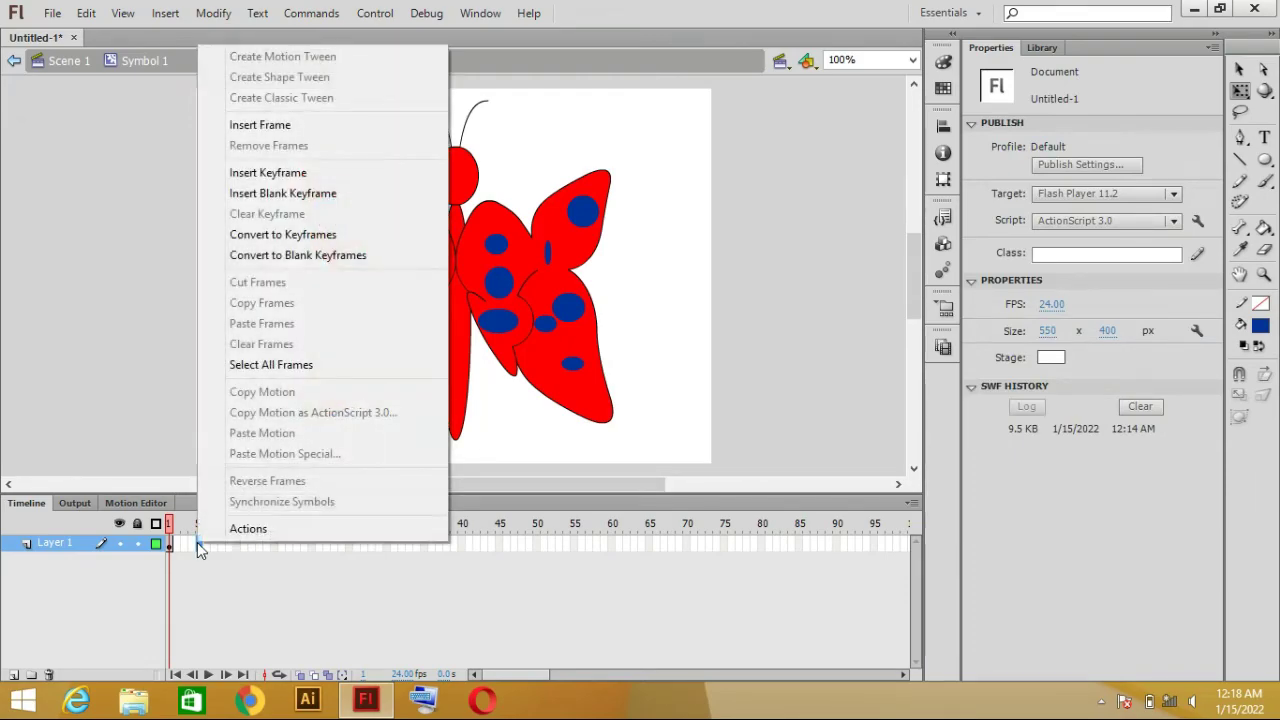
left_click(347, 173)
left_click(632, 290)
left_click(576, 297)
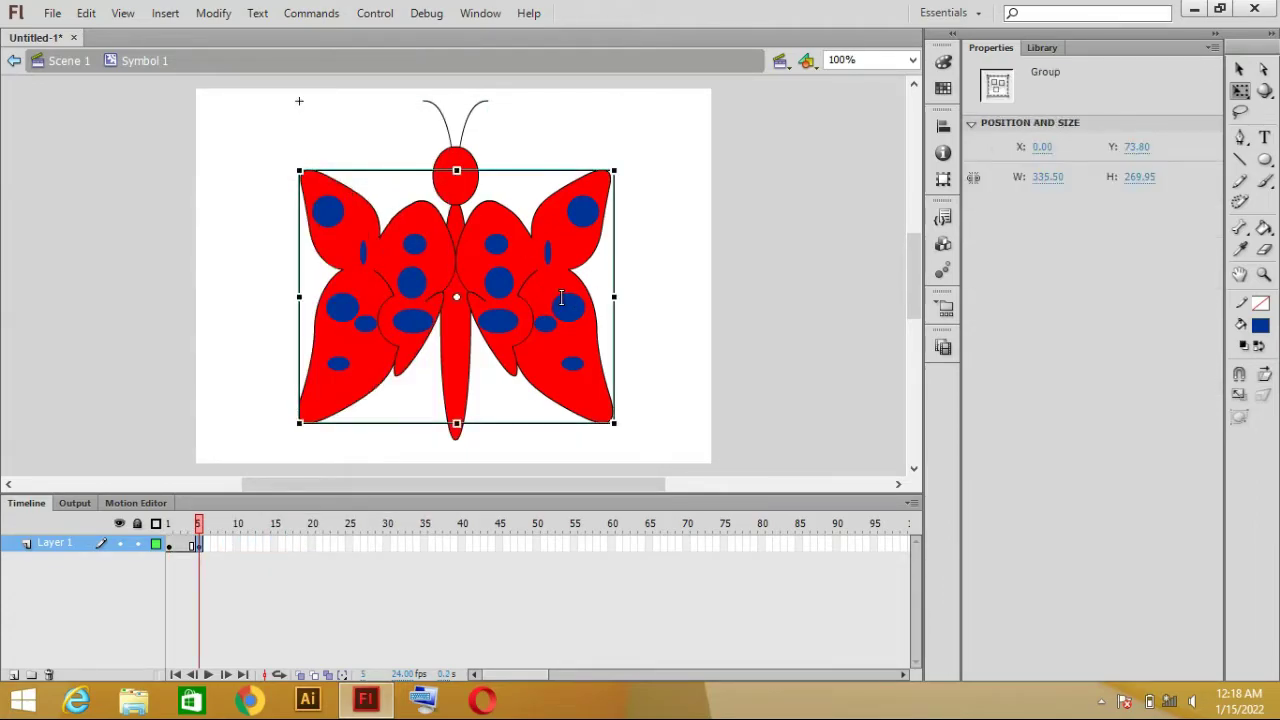
left_click_drag(610, 292, 580, 289)
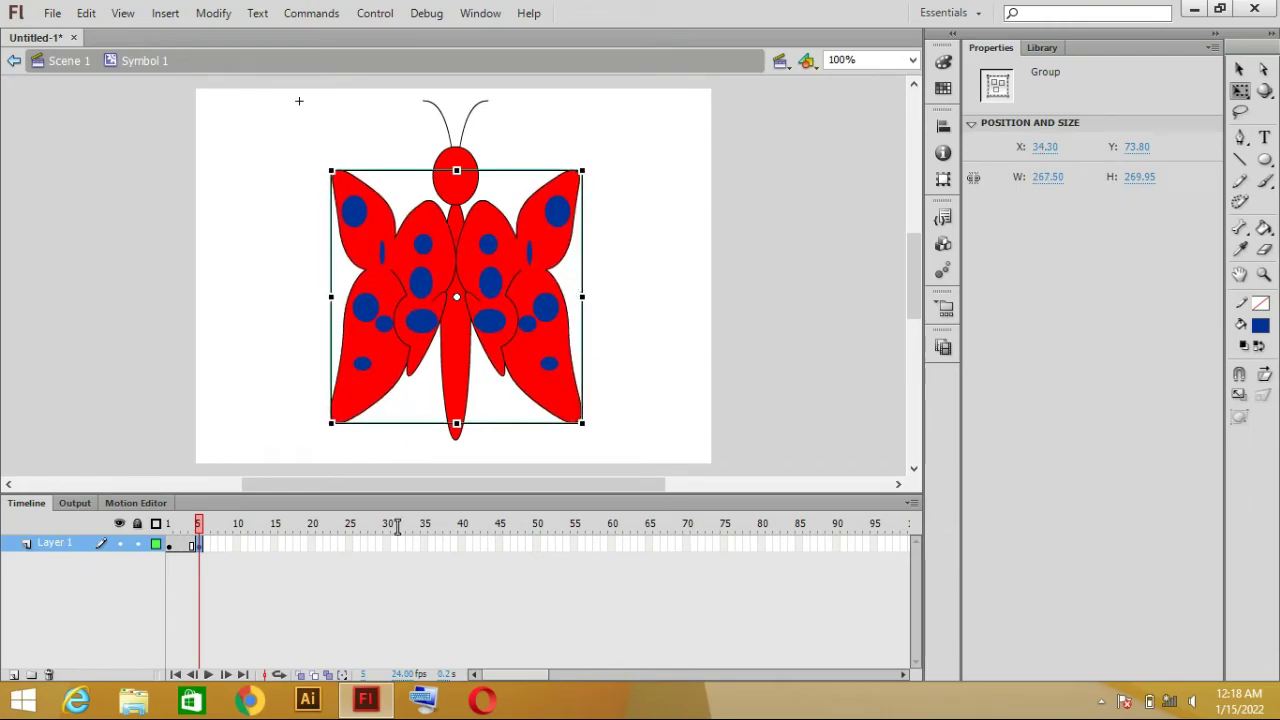
Insert a keyframe at frame 10 of the symbol and squeeze the wing group symmetrically to about 194 px wide.
left_click(237, 543)
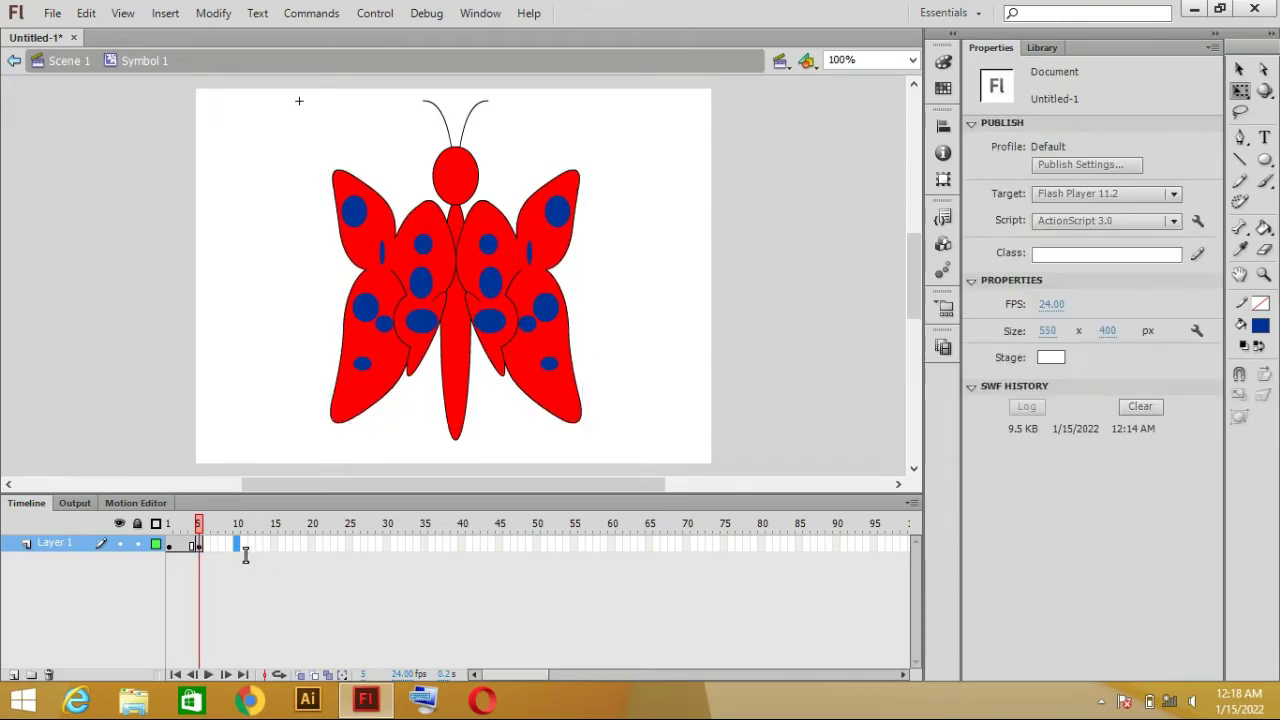
right_click(237, 543)
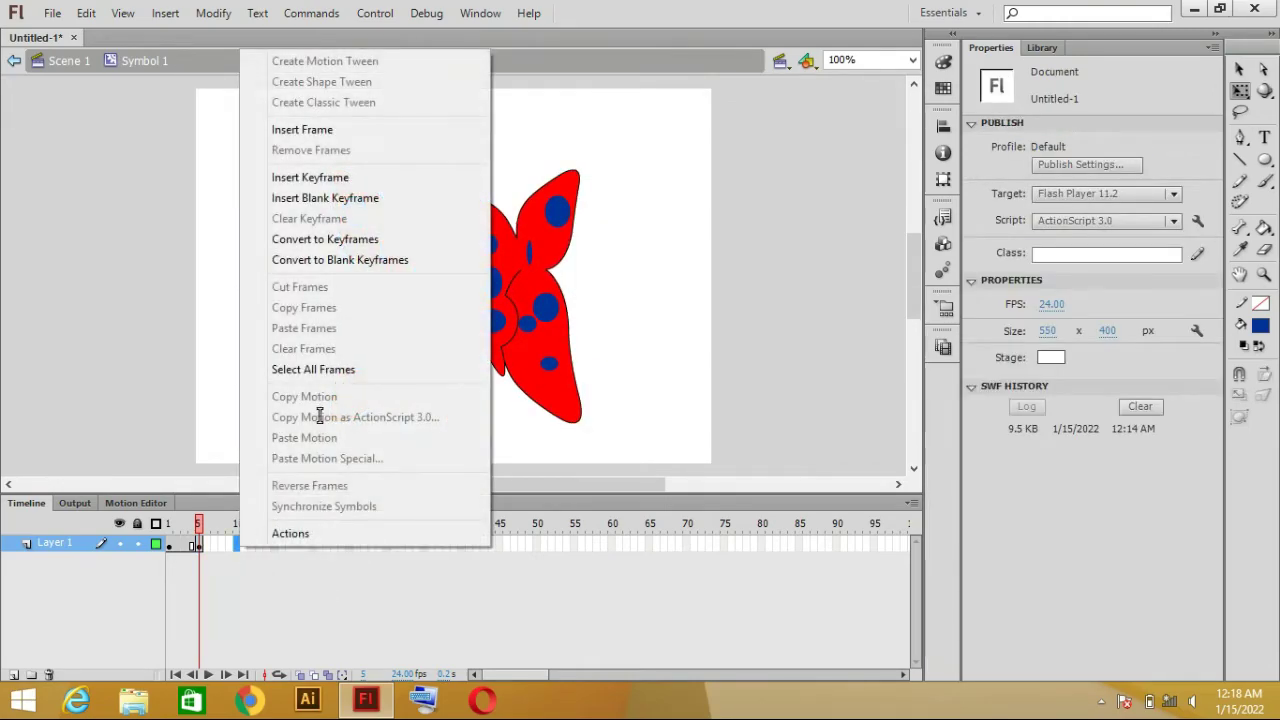
left_click(366, 188)
left_click(565, 305)
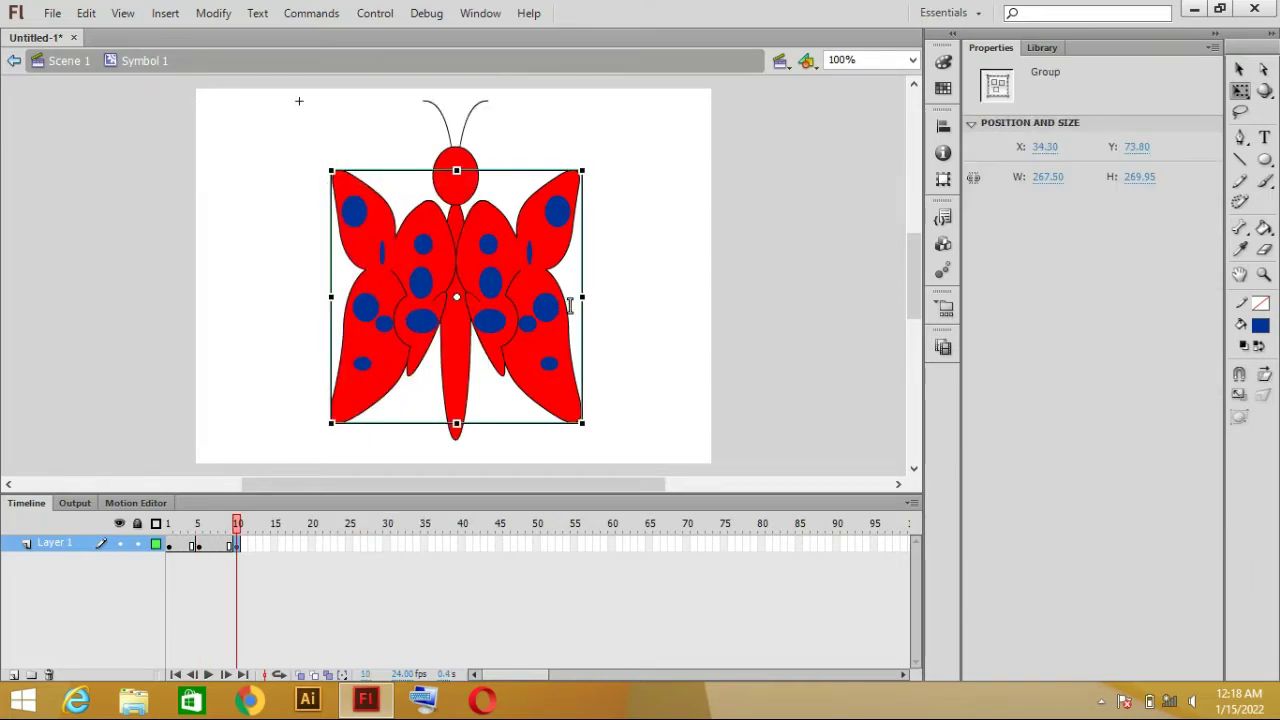
left_click_drag(577, 291, 540, 291)
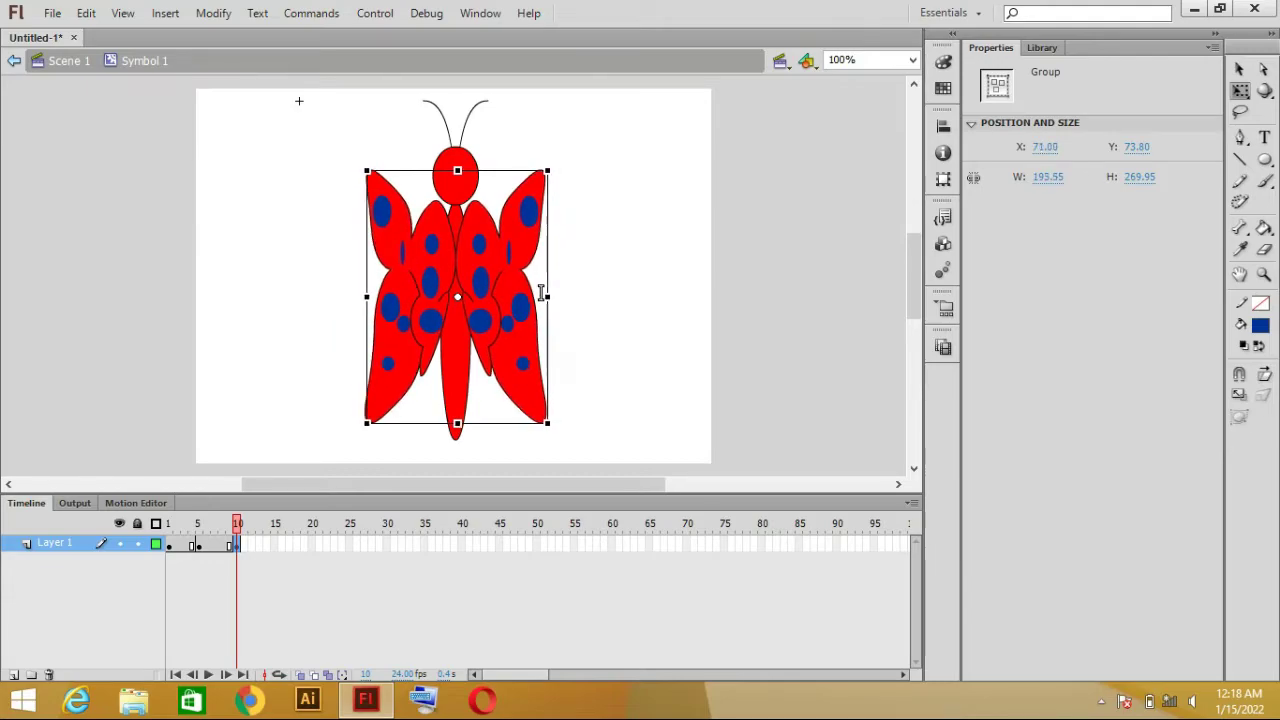
Insert a keyframe at frame 15 of the symbol and squeeze the wing group symmetrically to about 91 px wide.
left_click(275, 545)
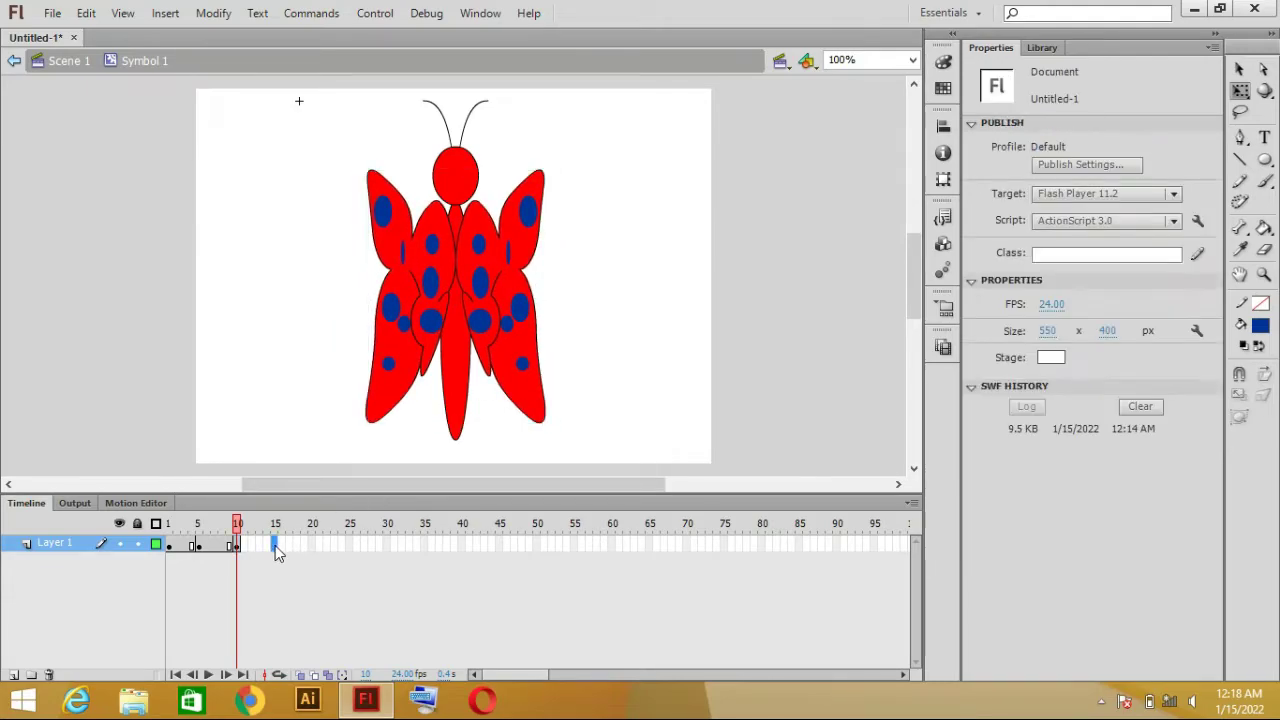
right_click(276, 548)
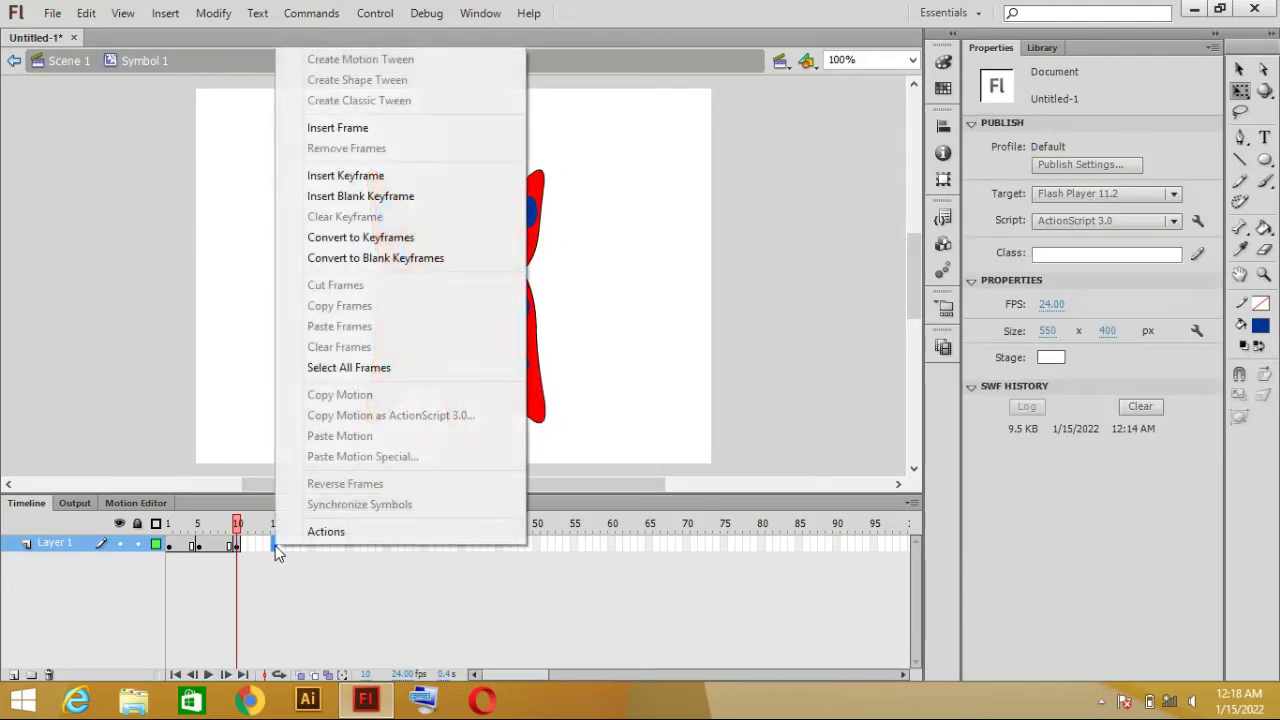
left_click(357, 176)
left_click(606, 277)
left_click(521, 331)
left_click_drag(537, 290, 490, 290)
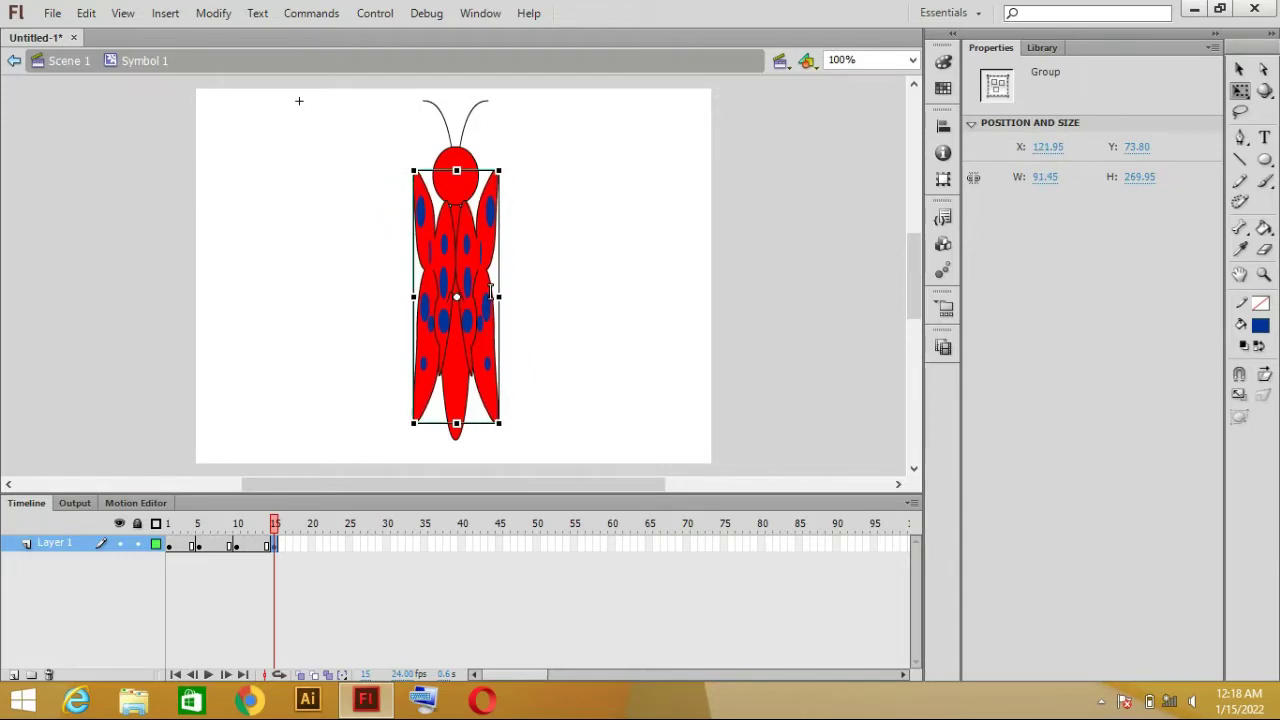
Insert a blank keyframe at frame 20 of the symbol and paste in place the butterfly copied from frame 10.
right_click(314, 545)
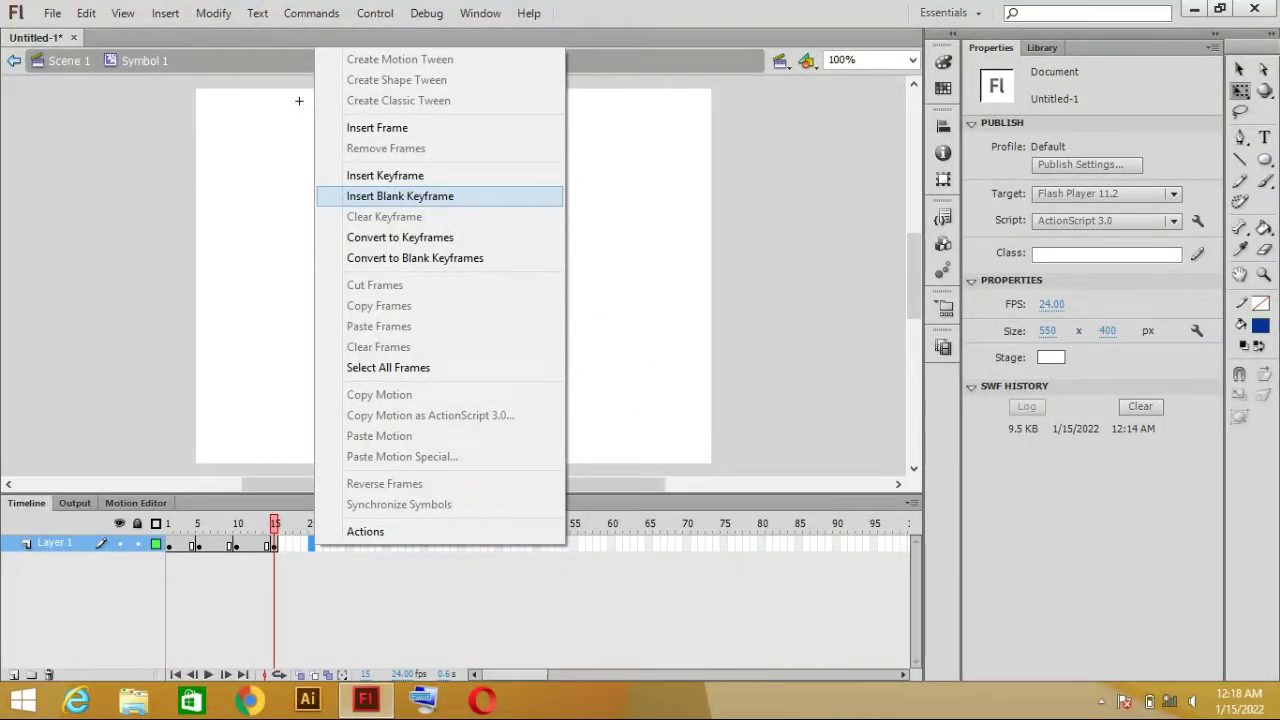
key("Return")
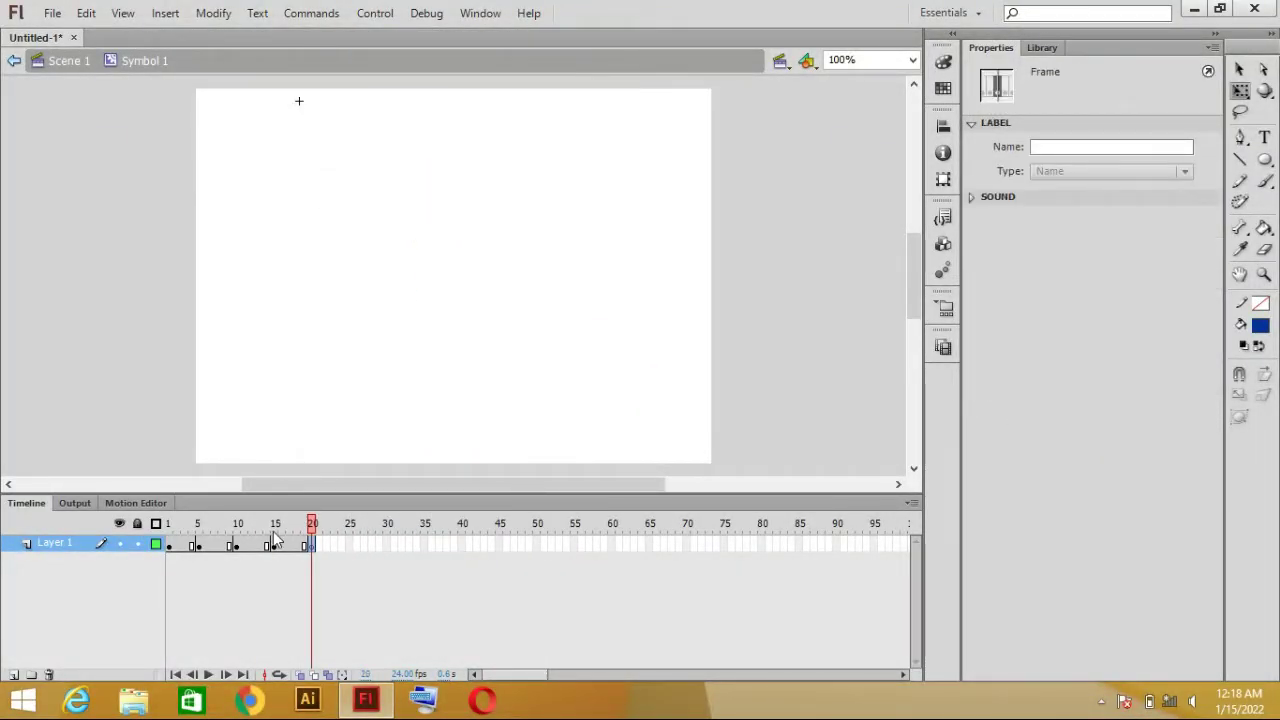
left_click(237, 546)
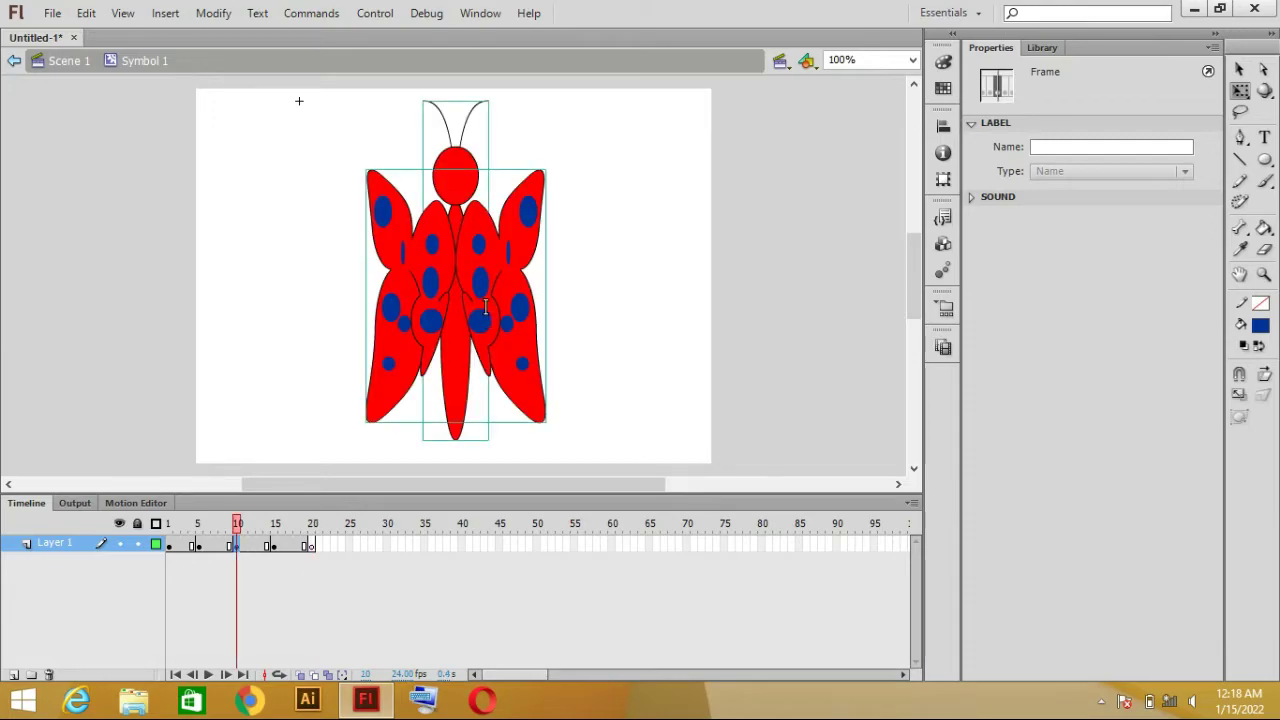
right_click(485, 308)
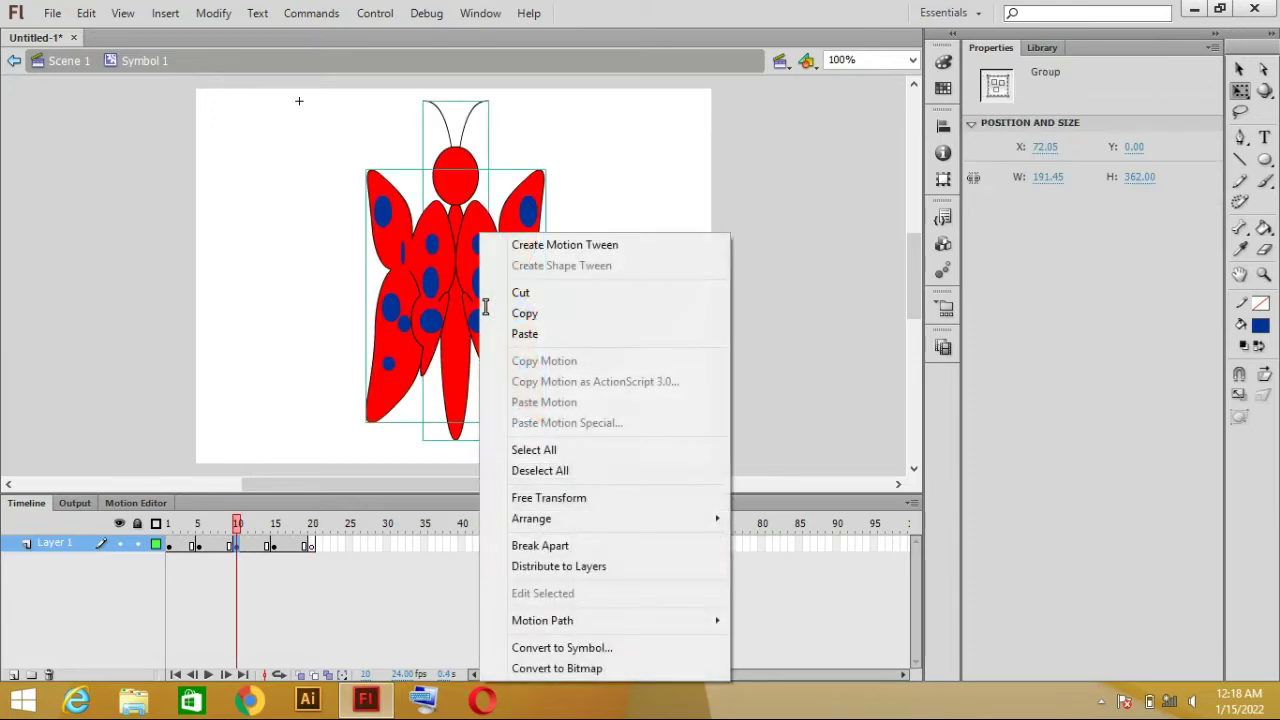
left_click(550, 320)
left_click(316, 548)
right_click(316, 548)
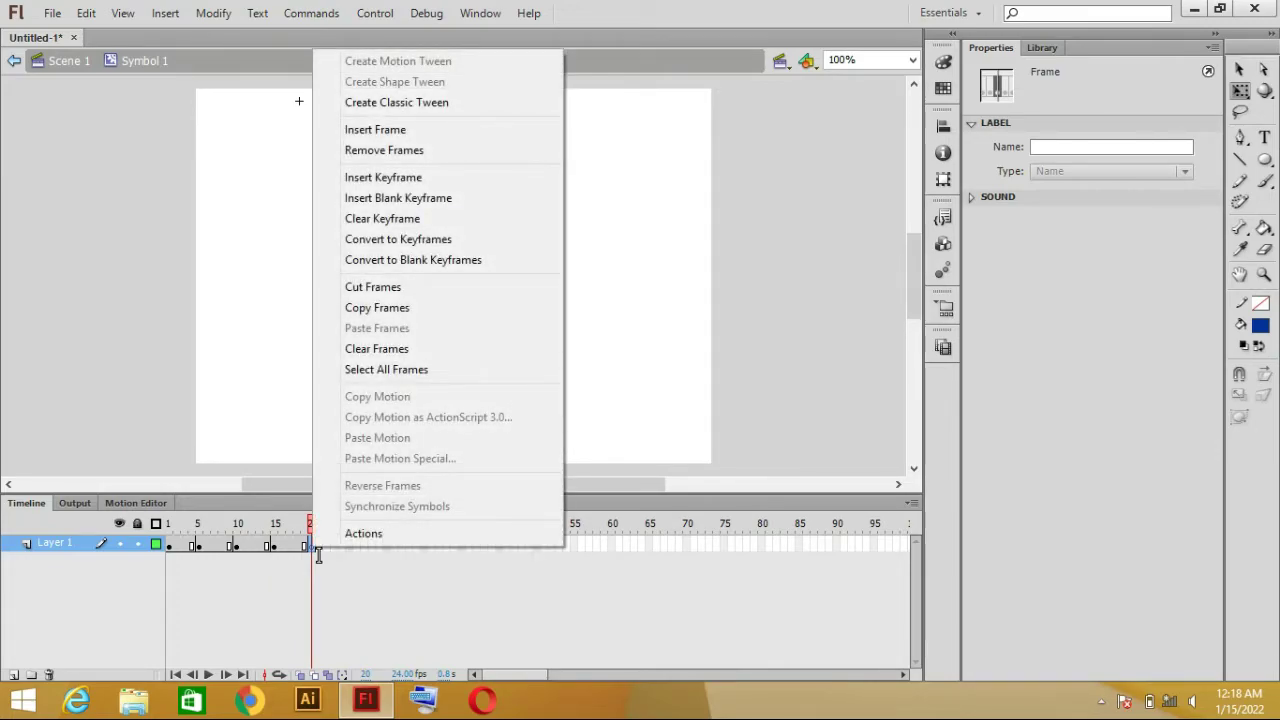
right_click(597, 214)
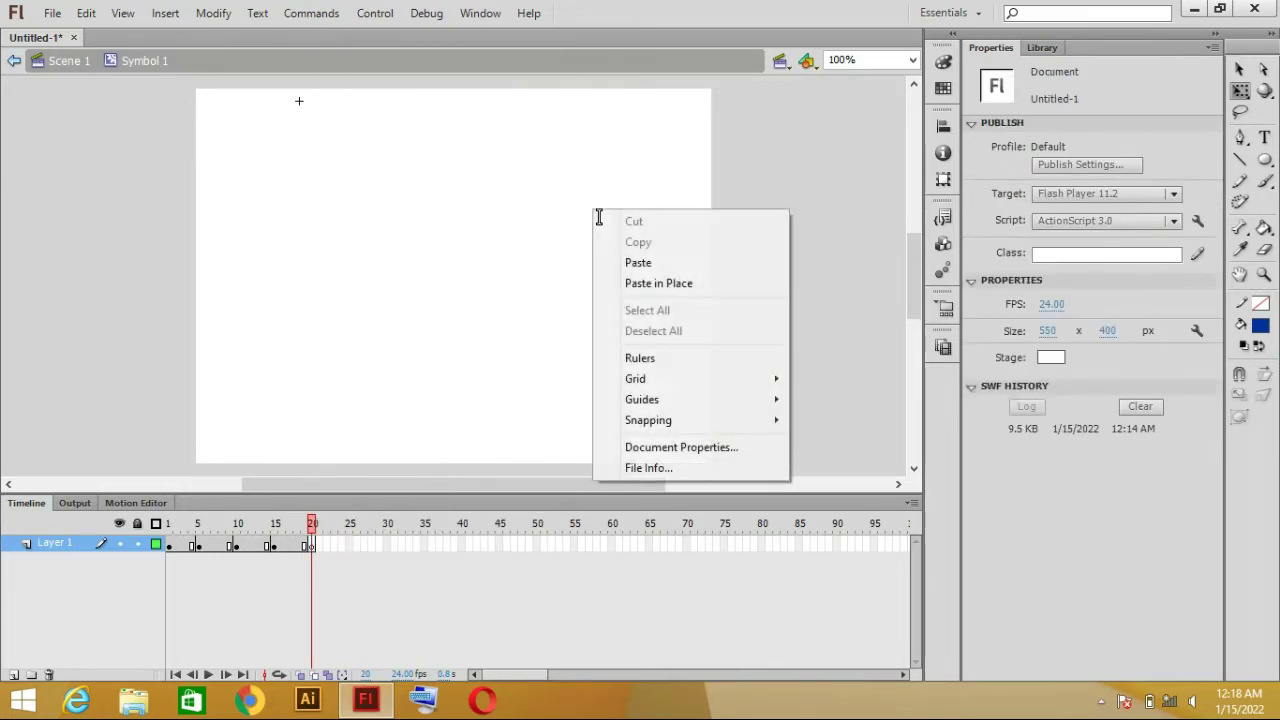
left_click(643, 283)
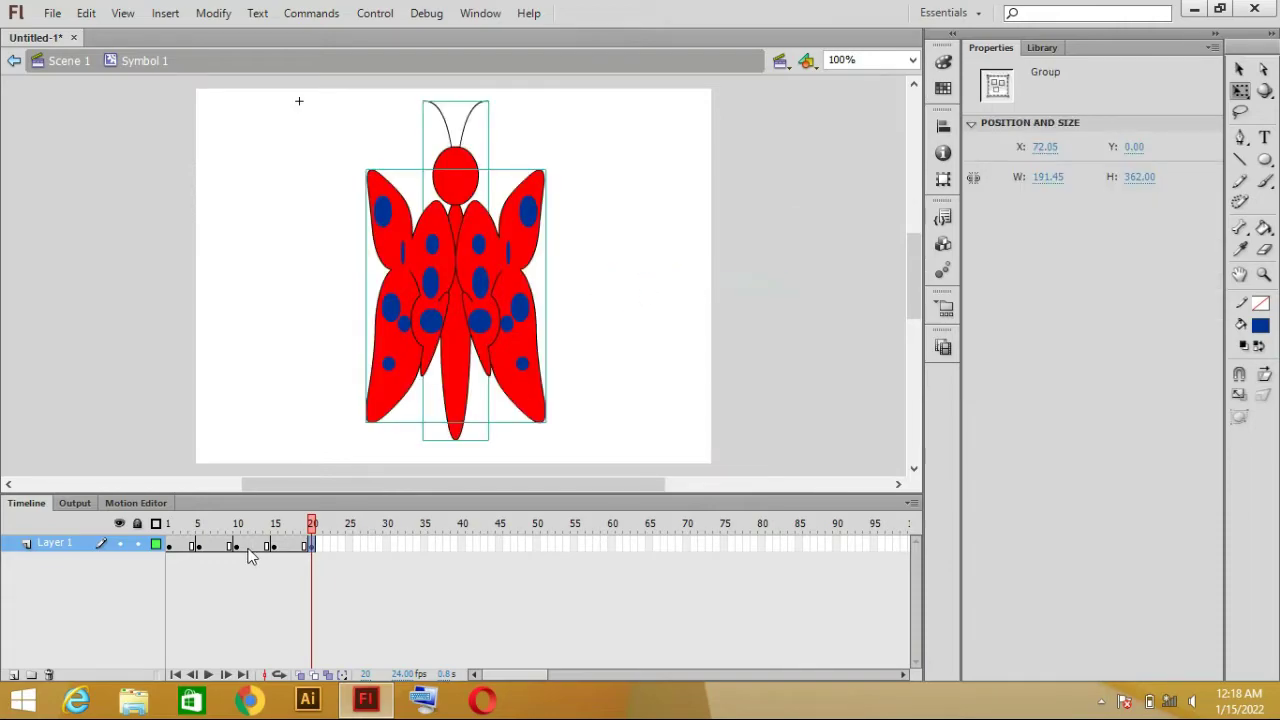
Insert a blank keyframe at frame 25 of the symbol and paste in place the butterfly copied from frame 5.
left_click(345, 546)
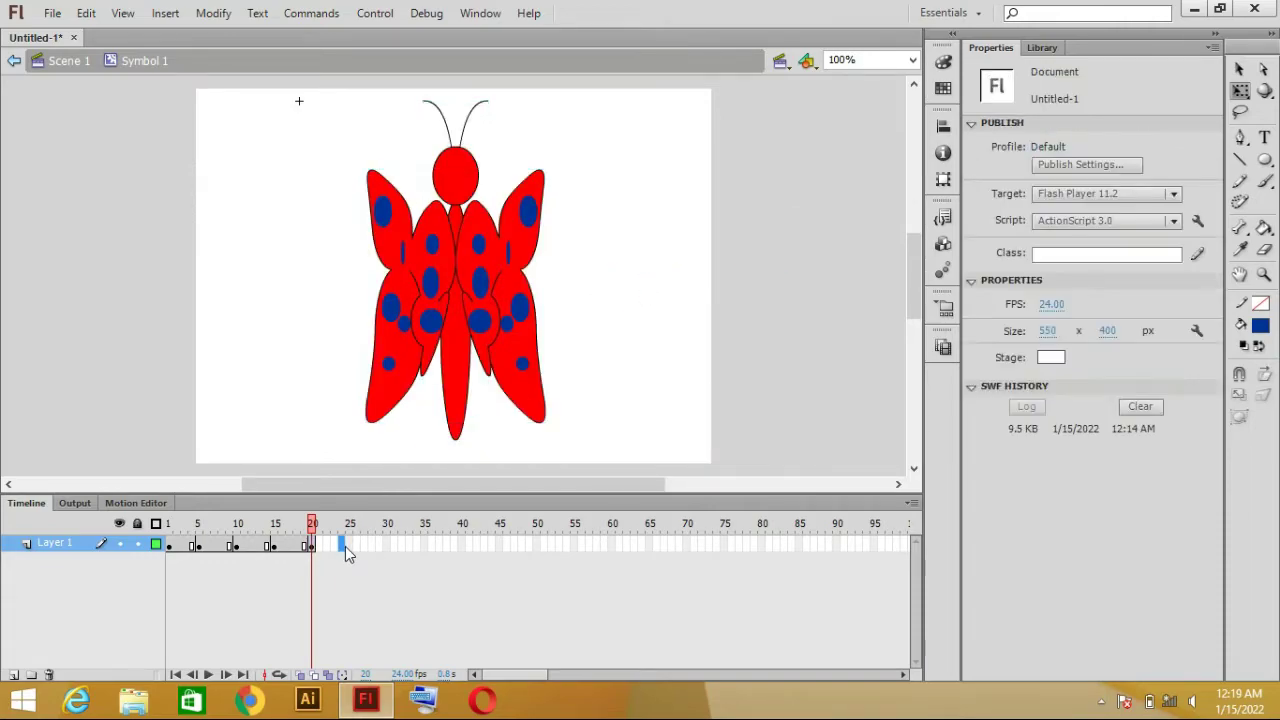
right_click(348, 546)
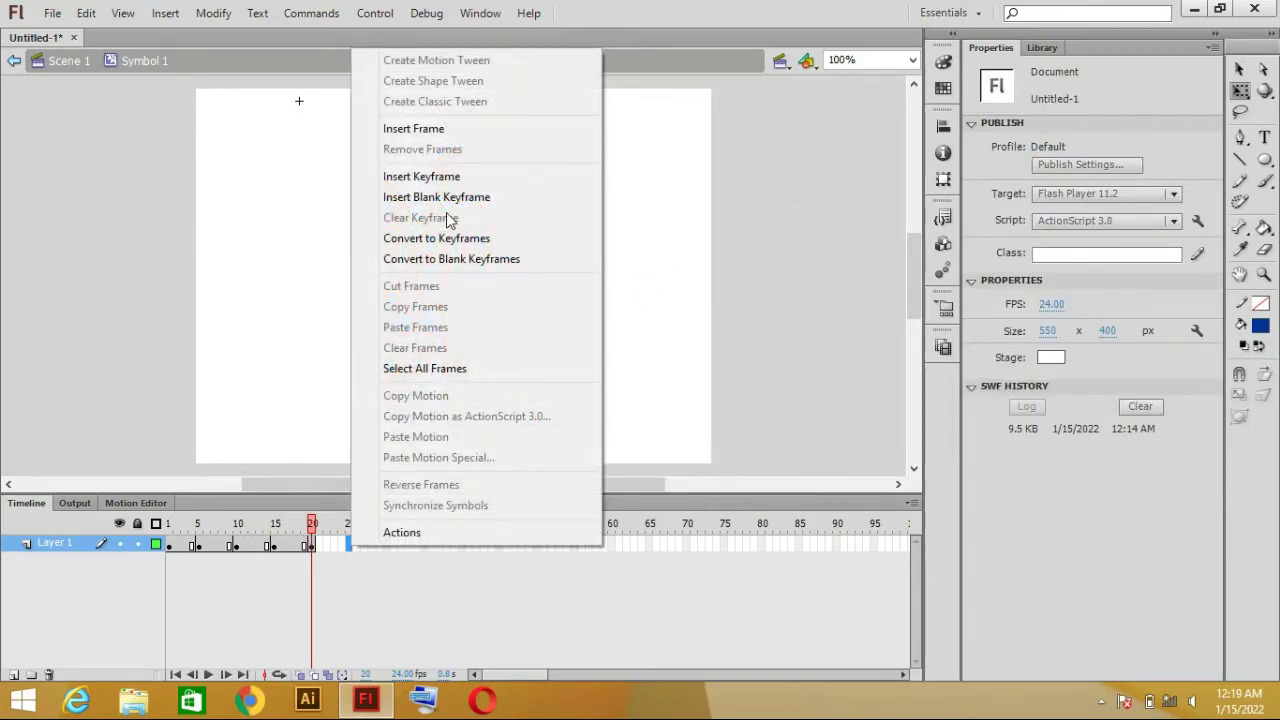
left_click(436, 197)
left_click(198, 523)
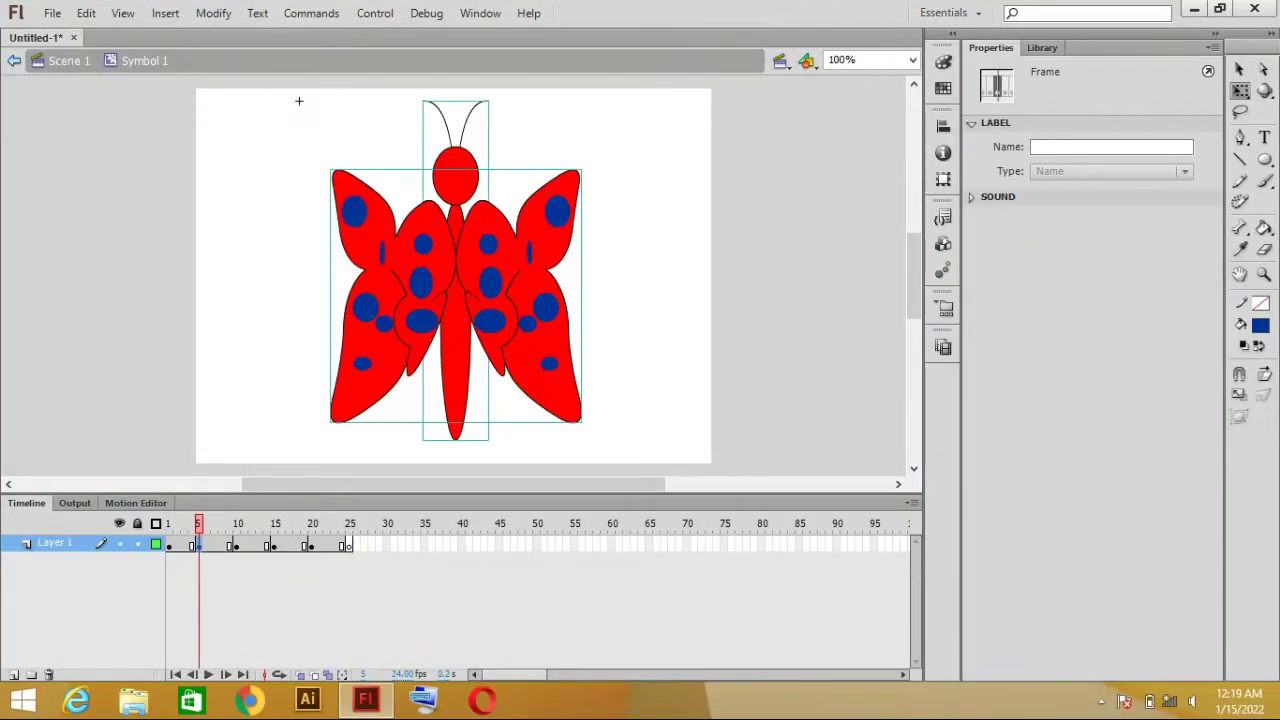
right_click(452, 280)
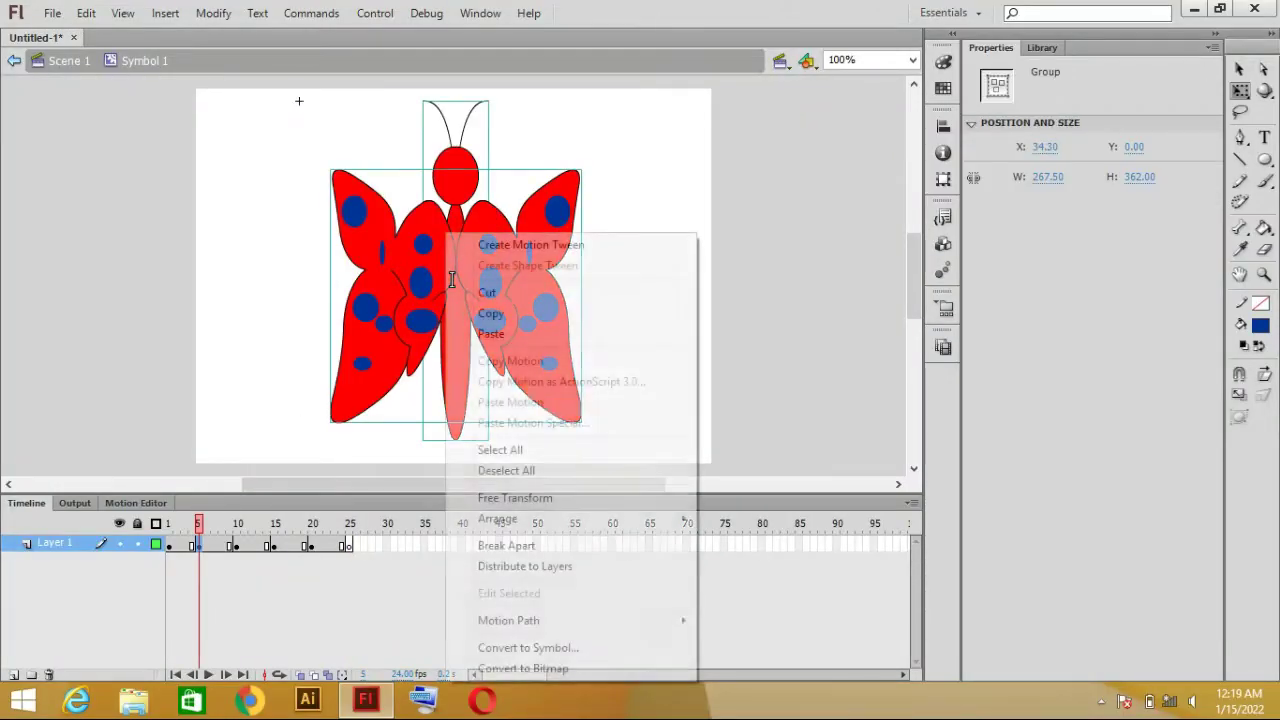
left_click(502, 318)
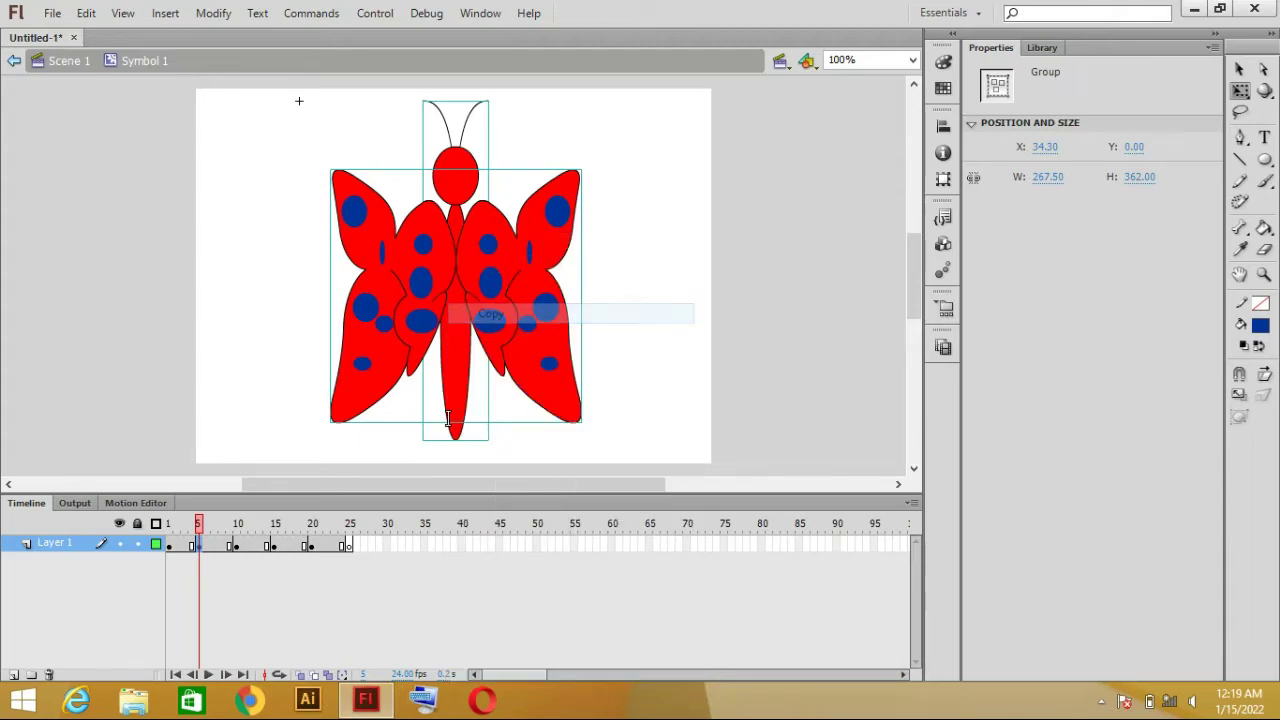
left_click(349, 546)
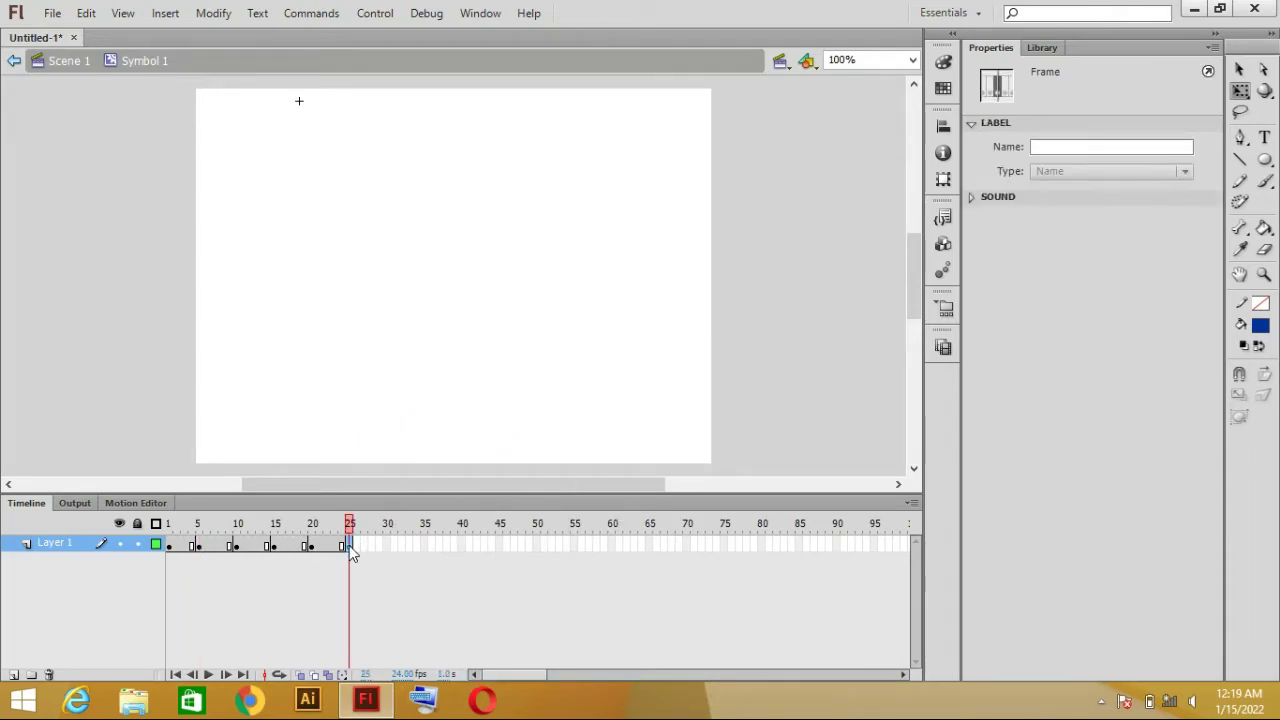
right_click(440, 210)
left_click(499, 283)
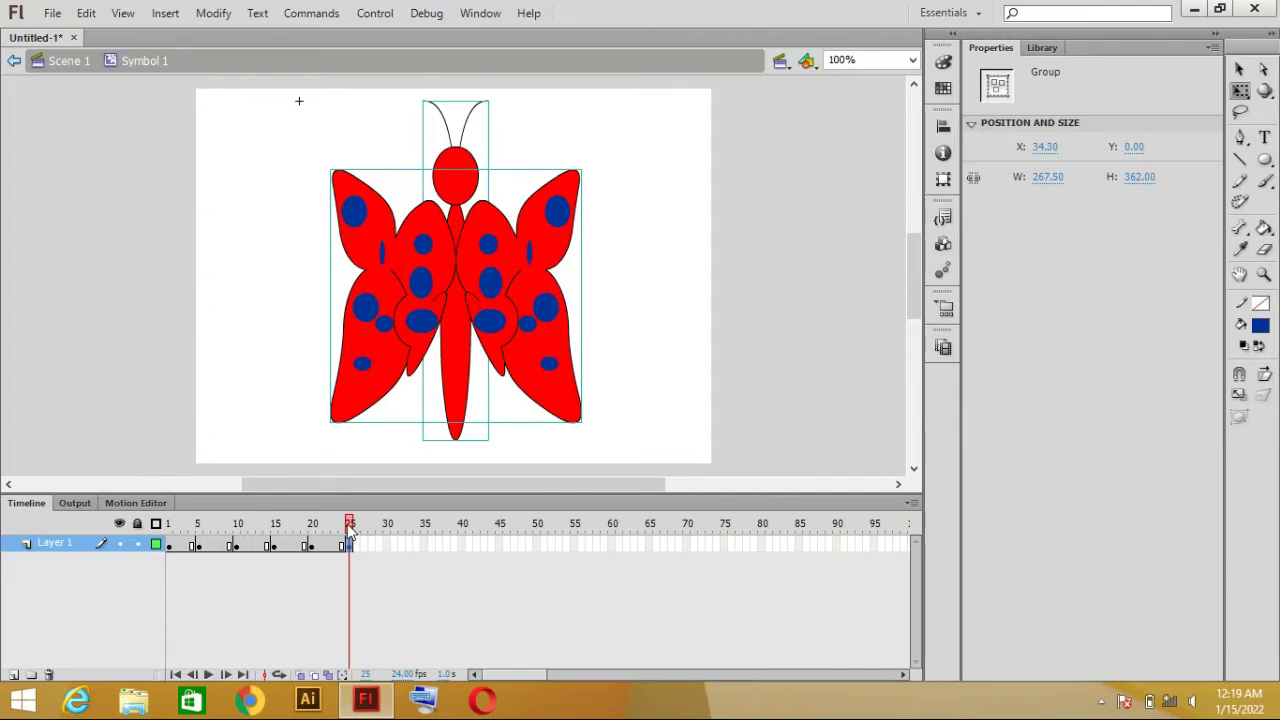
Preview the wing flap inside the symbol, then return to Scene 1 and test the movie.
key("Return")
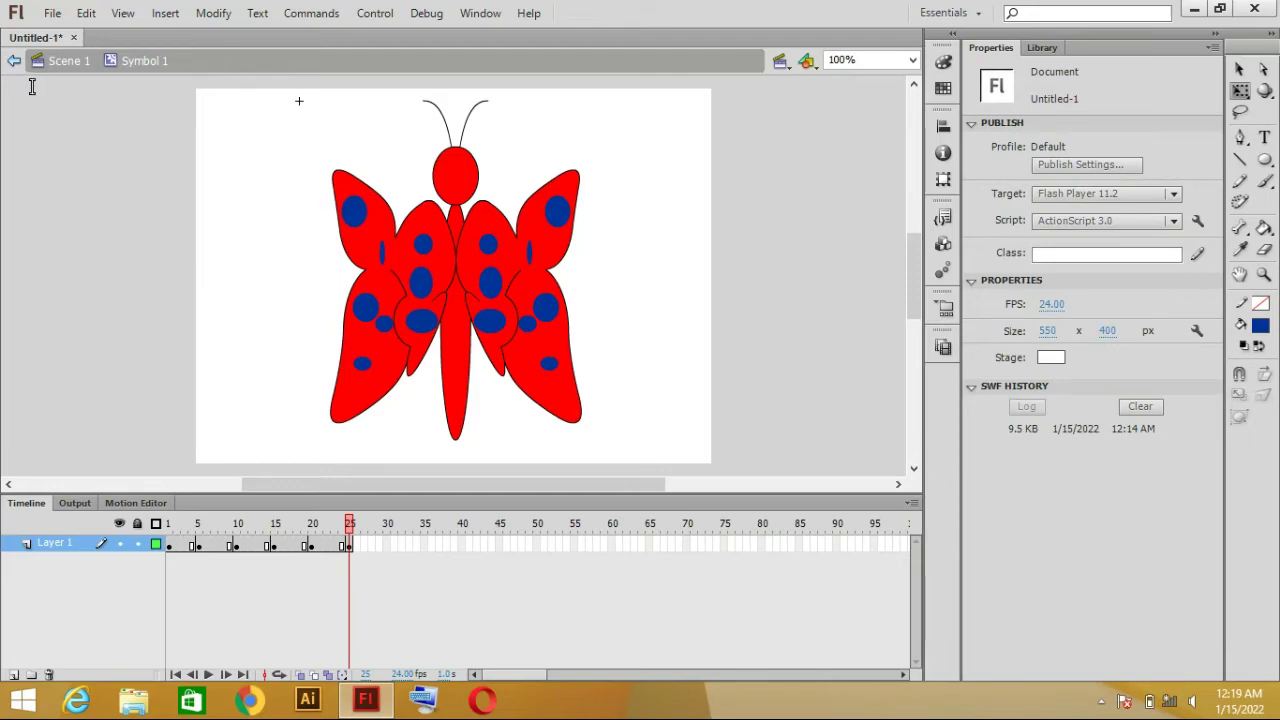
left_click(56, 61)
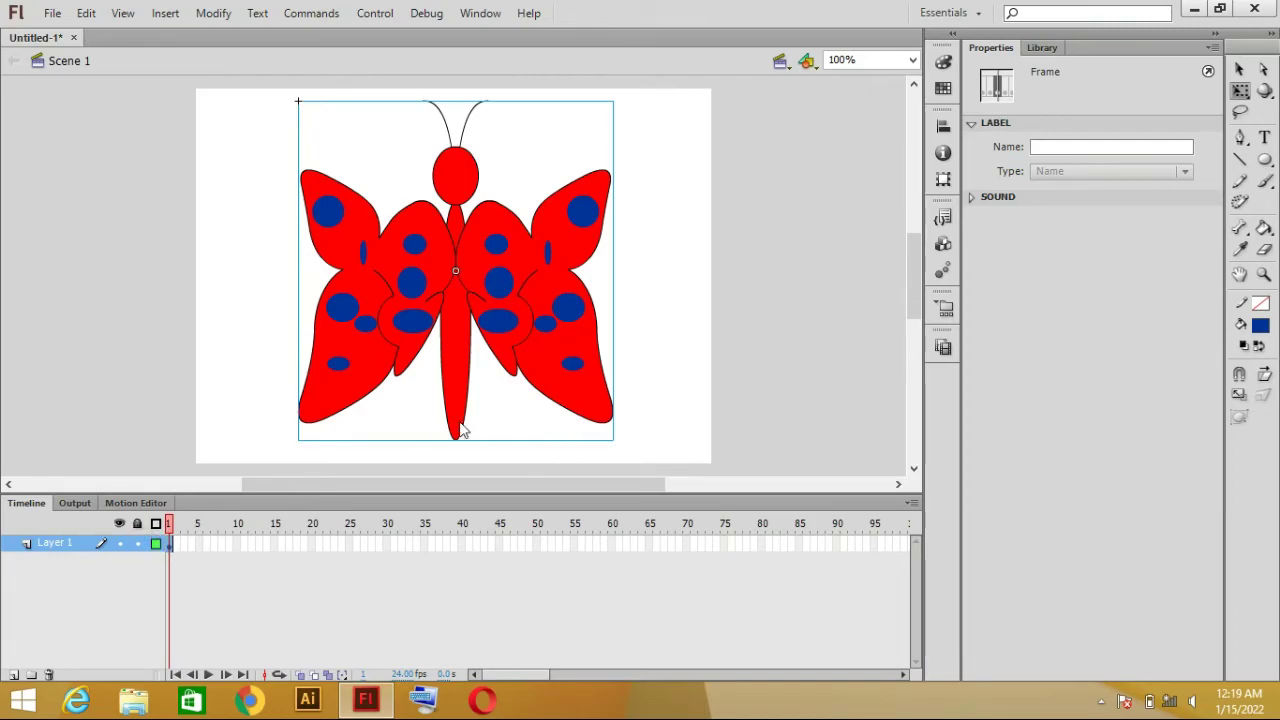
key("ctrl+Return")
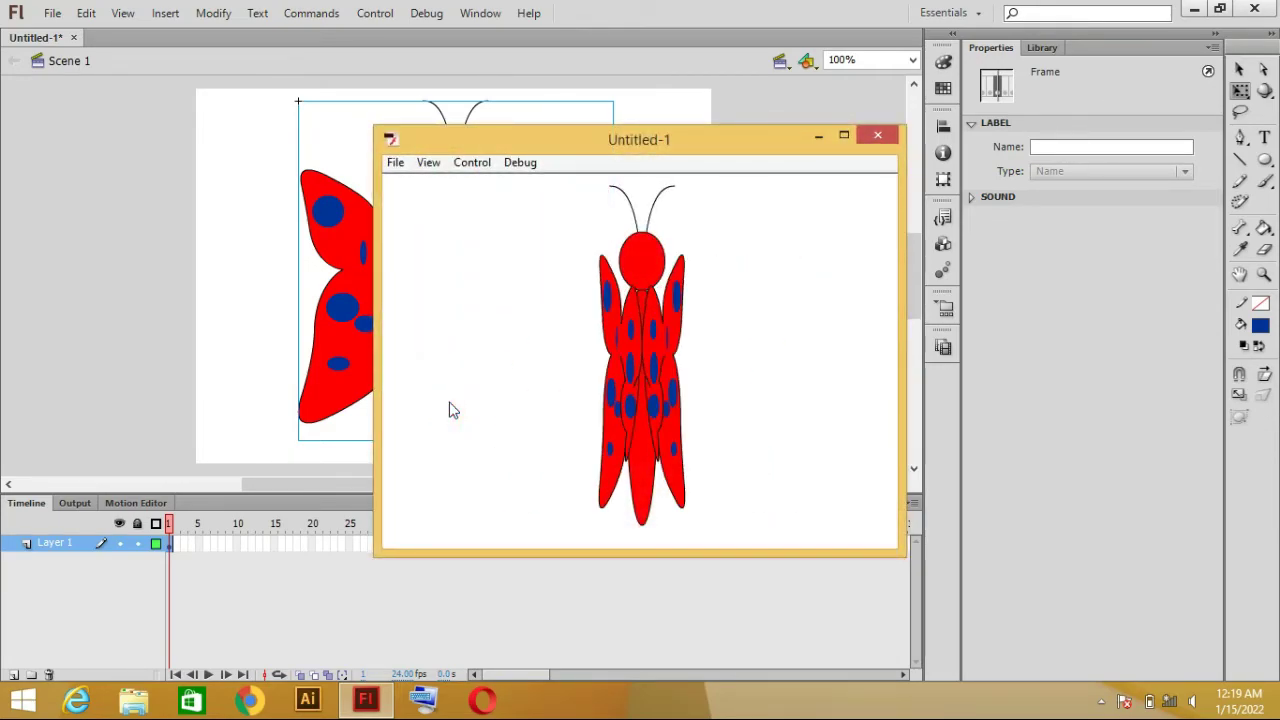
left_click(878, 135)
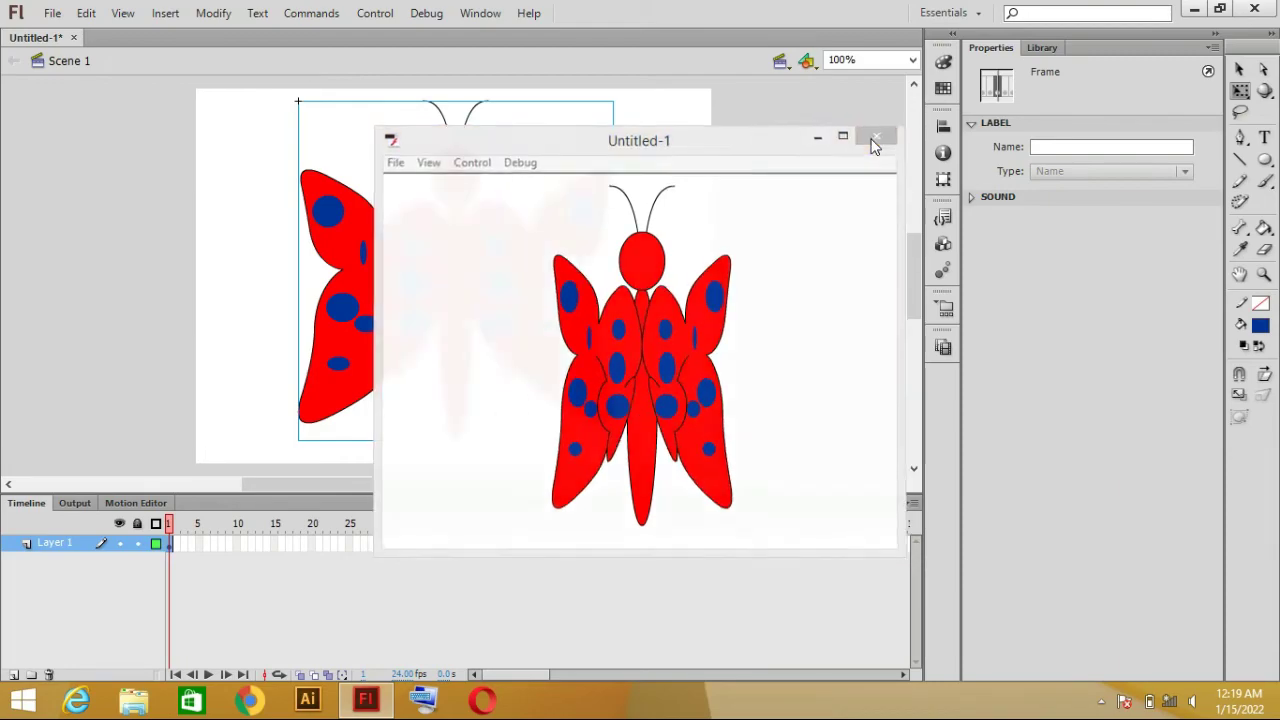
Shrink the butterfly instance to about 117 by 126 px in the stage's lower-left corner and test the movie.
left_click(557, 238)
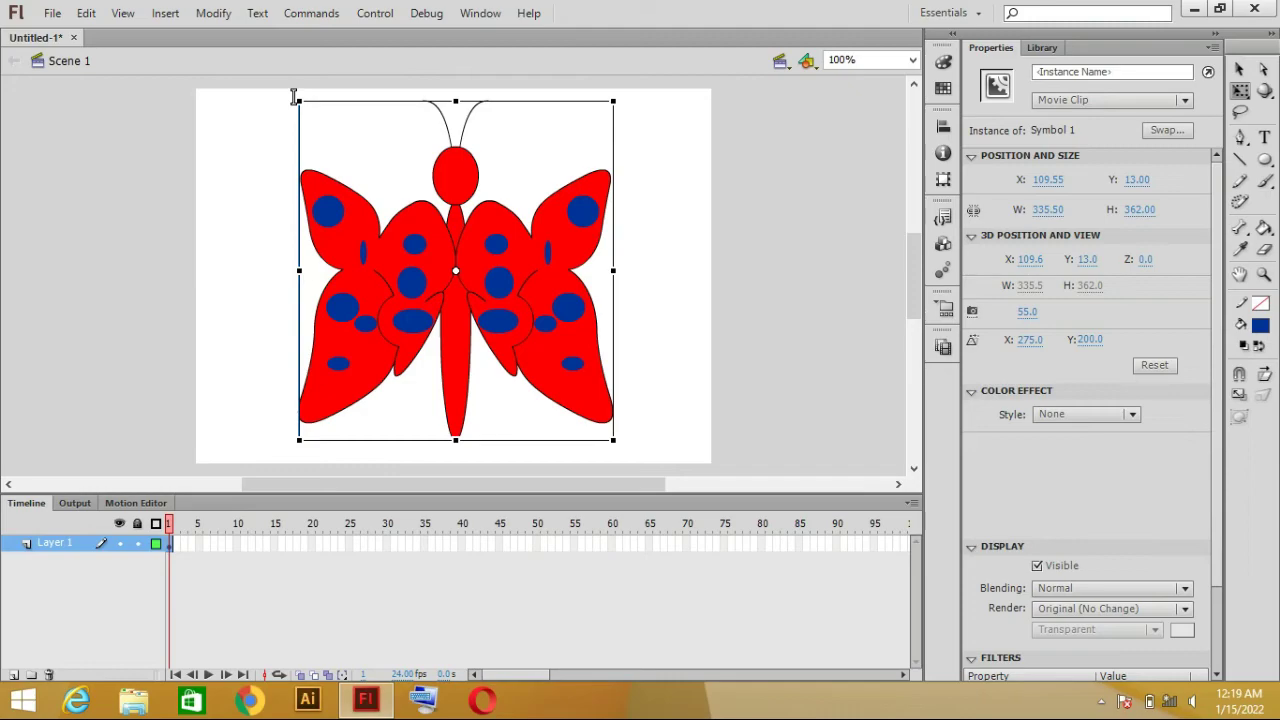
left_click_drag(294, 97, 369, 204)
left_click_drag(481, 272, 277, 407)
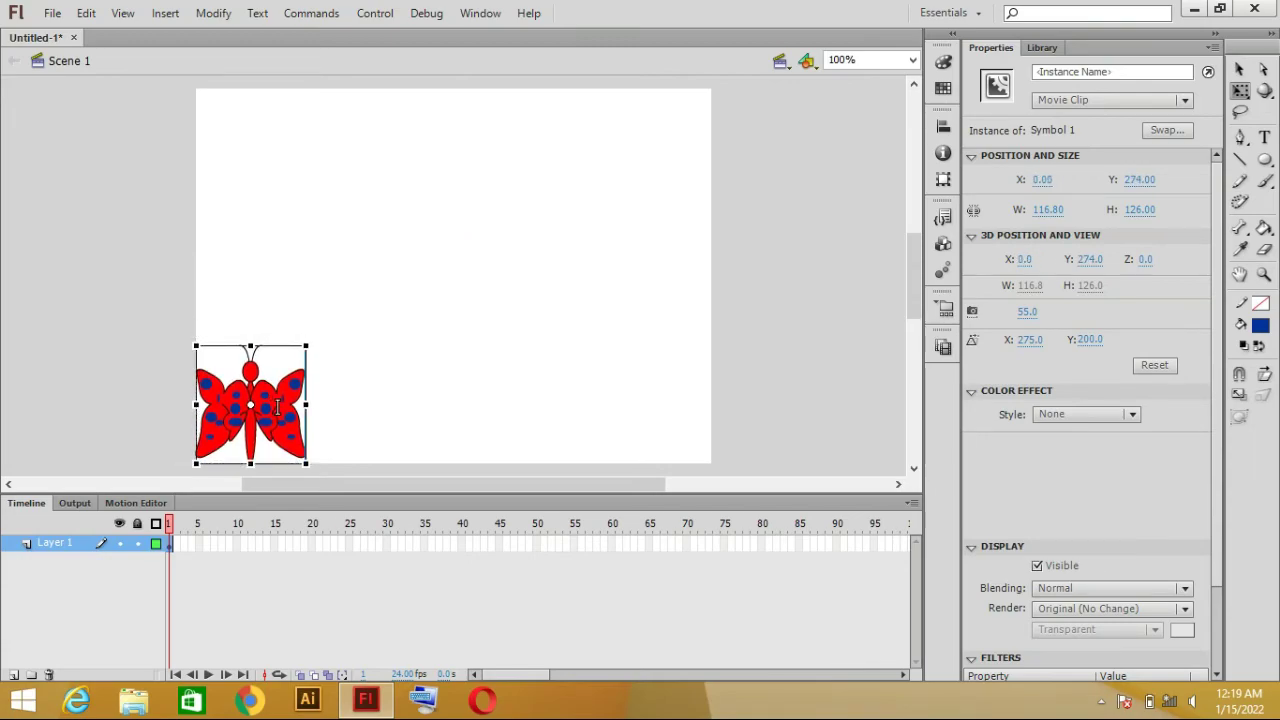
key("ctrl+Return")
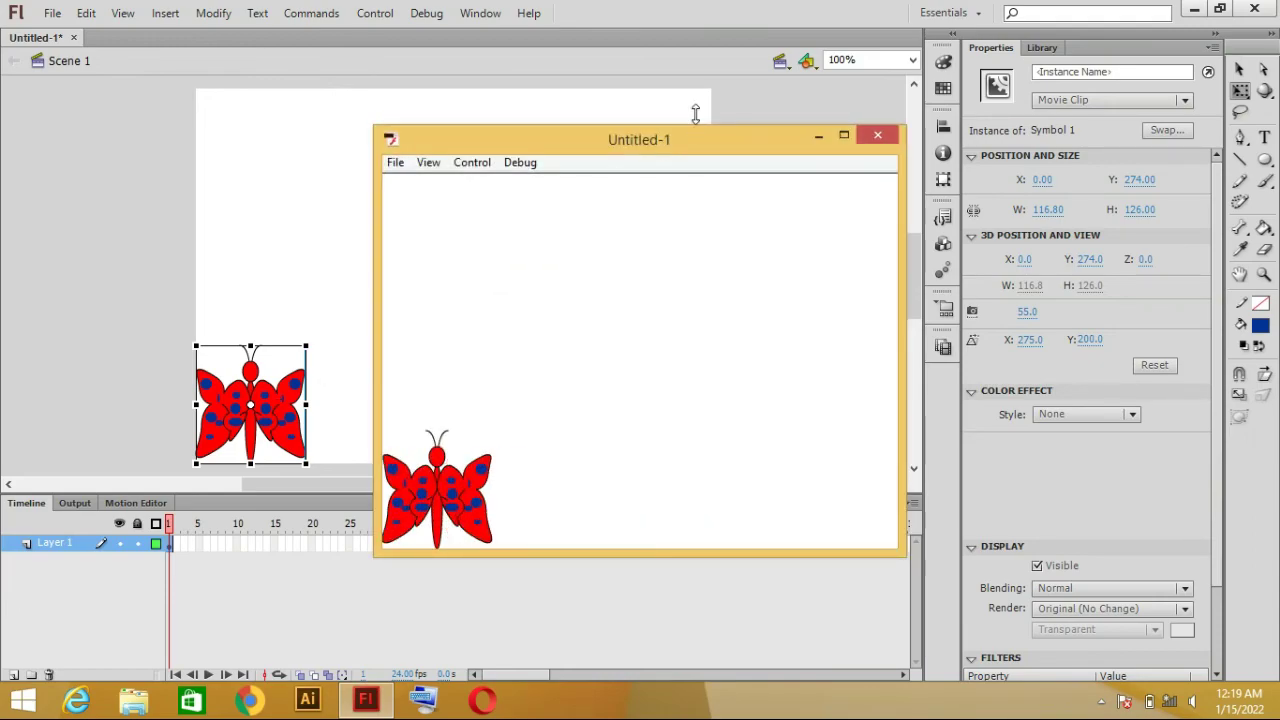
left_click(877, 137)
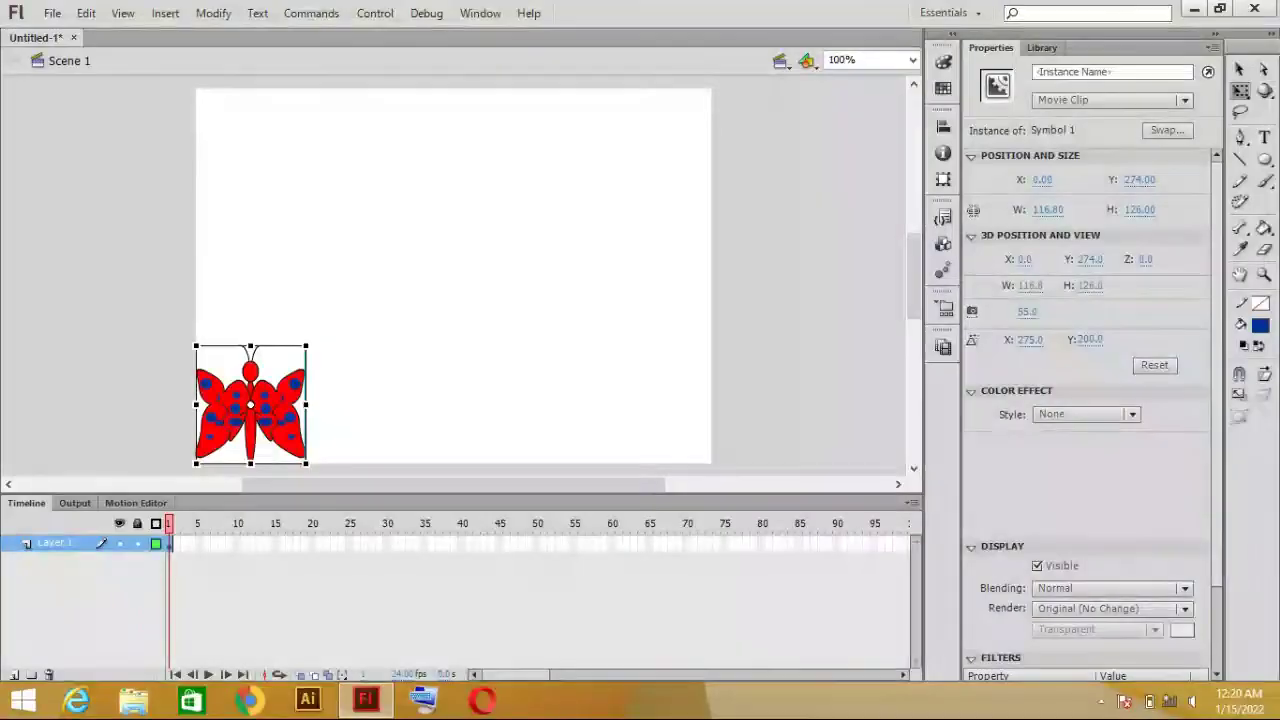